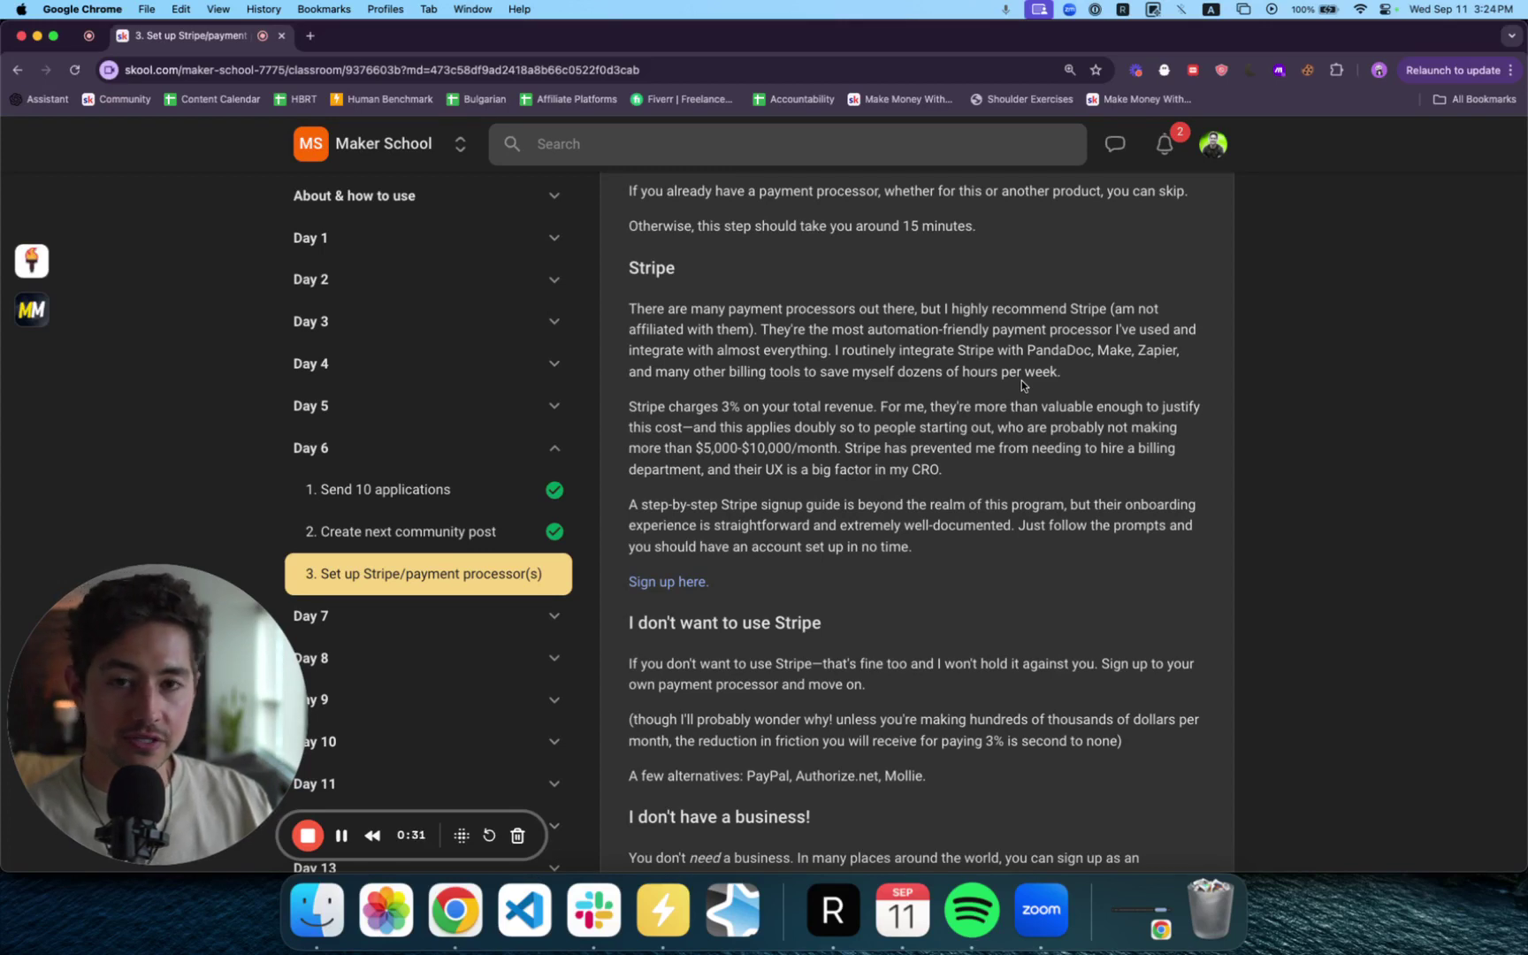
Step: Read the lesson's Stripe section, highlighting the remark about UX and CRO and the note on the signup guide's scope
scroll(1022, 381, down, 2)
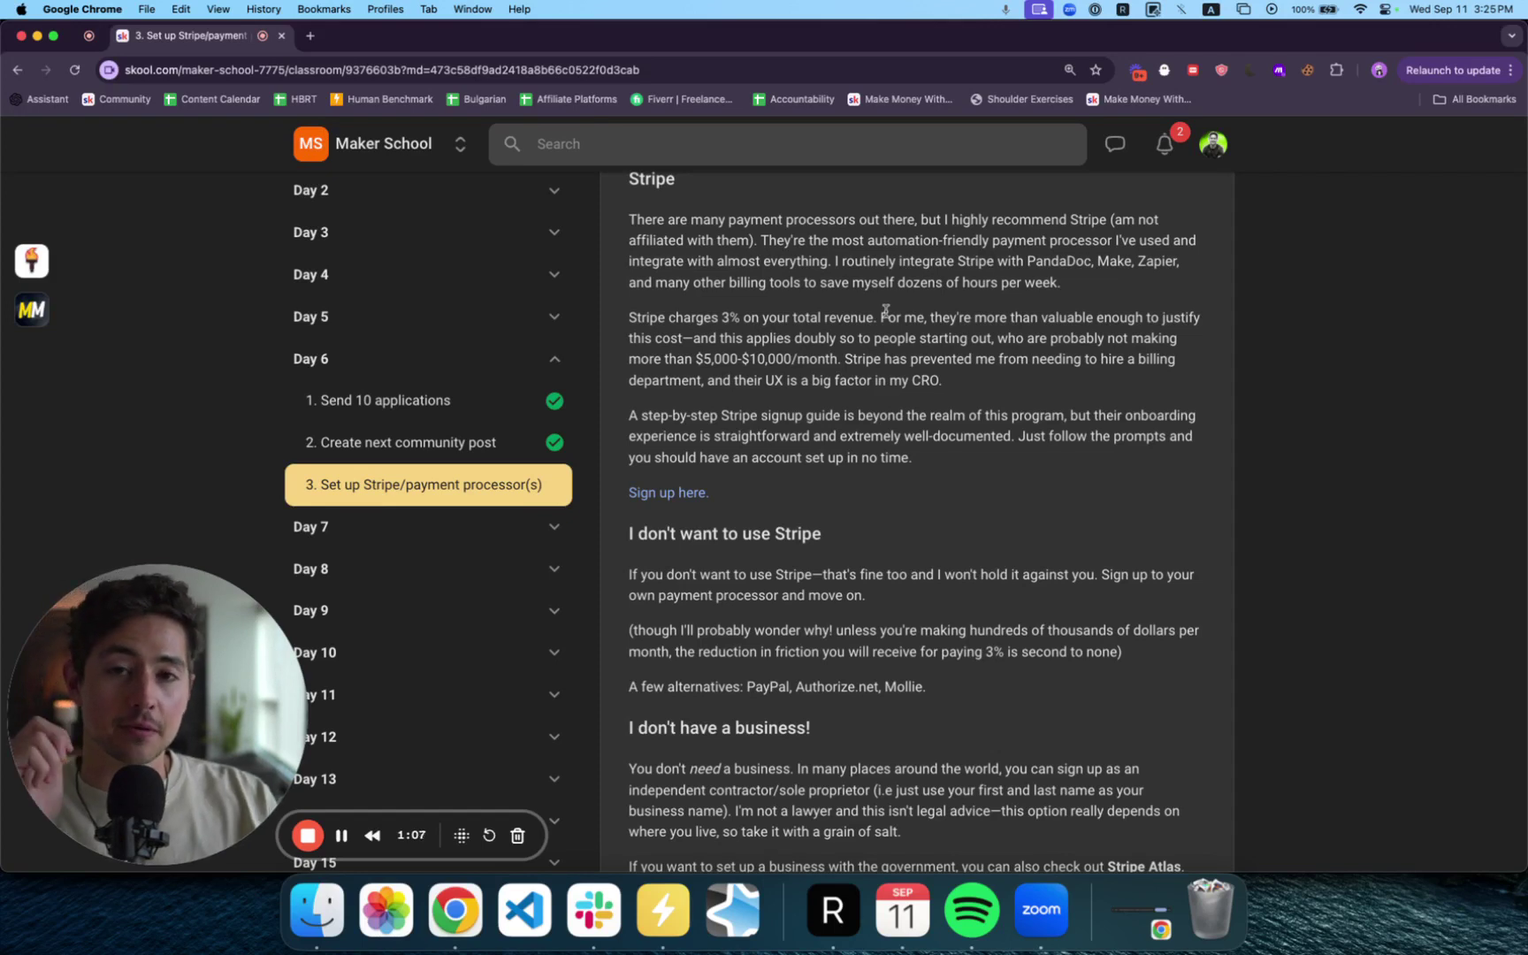
drag(1010, 393, 767, 381)
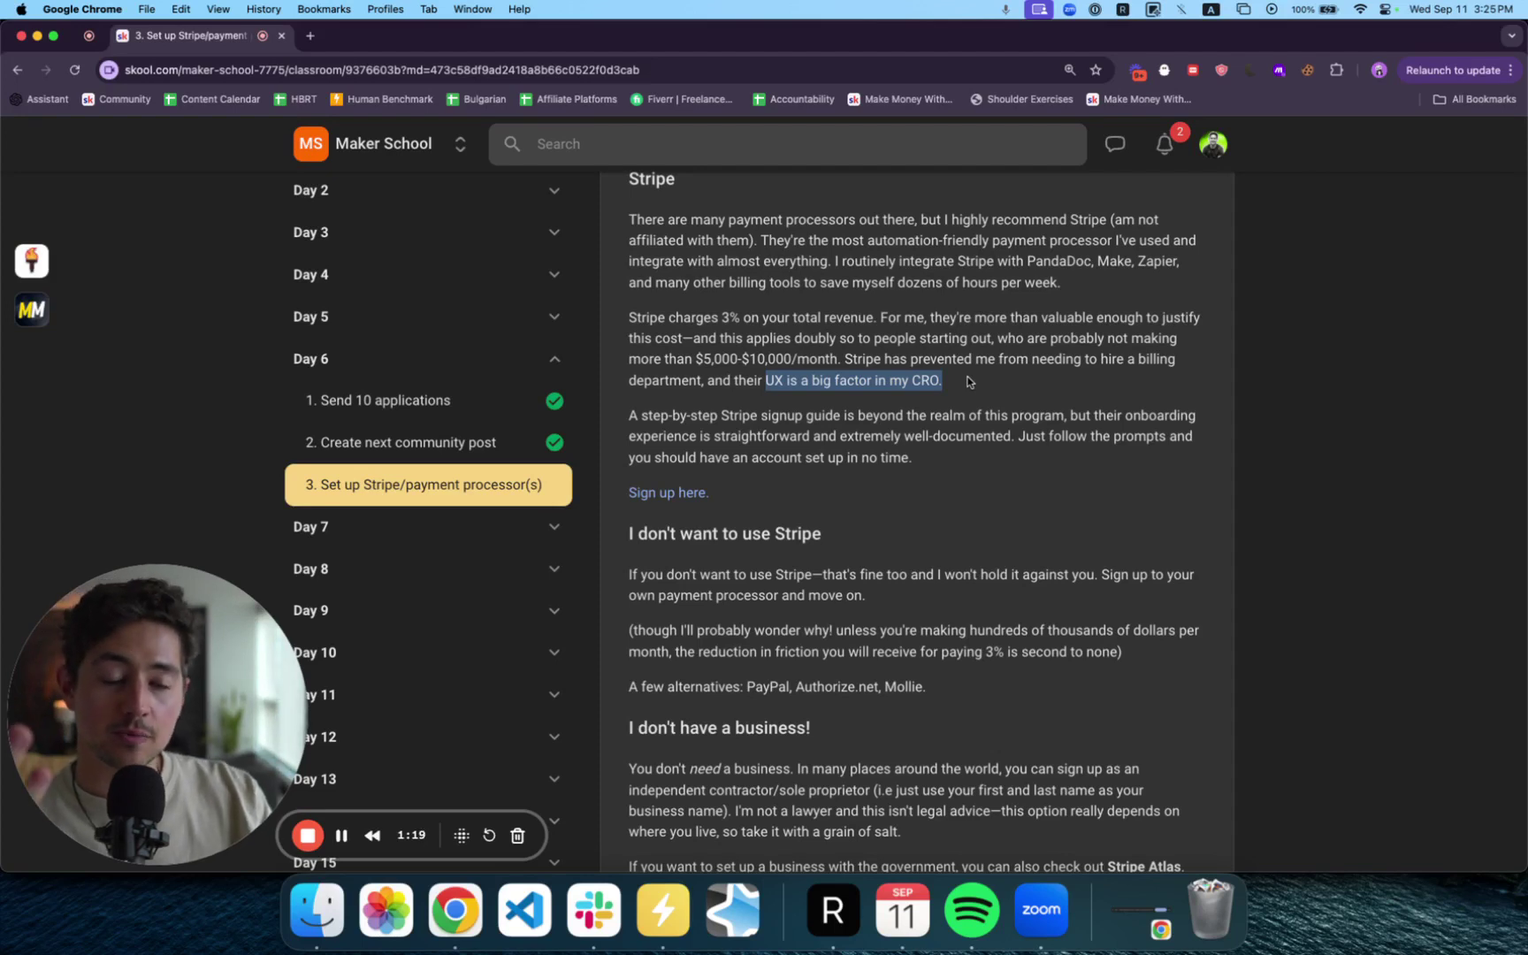
click(1051, 400)
scroll(1085, 386, down, 2)
scroll(1086, 385, down, 1)
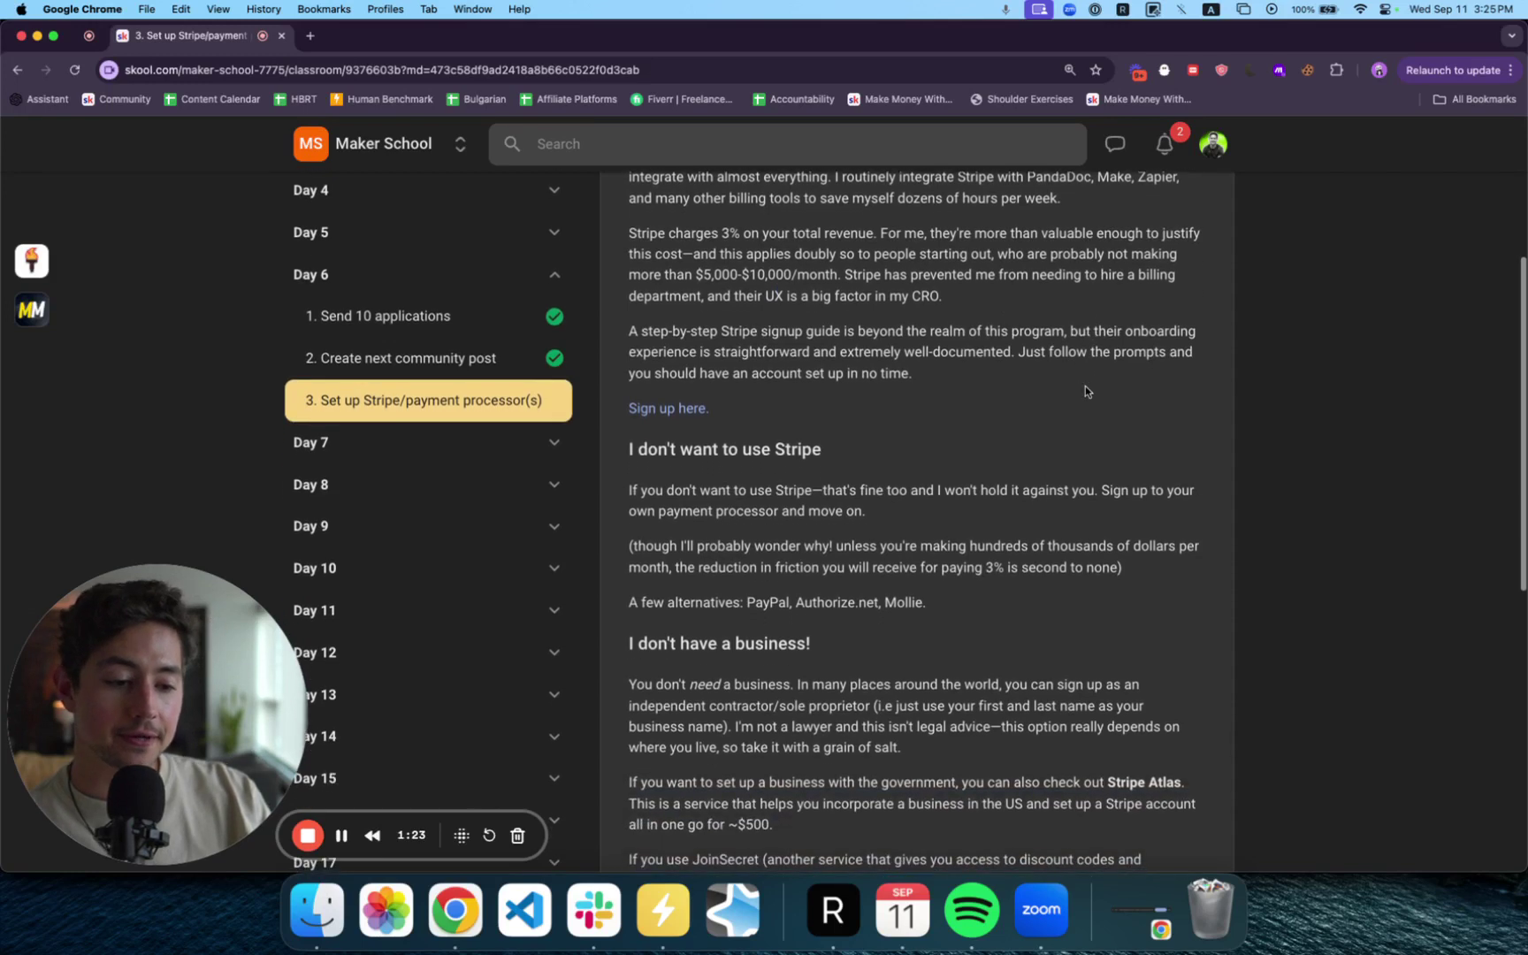
scroll(1051, 372, down, 1)
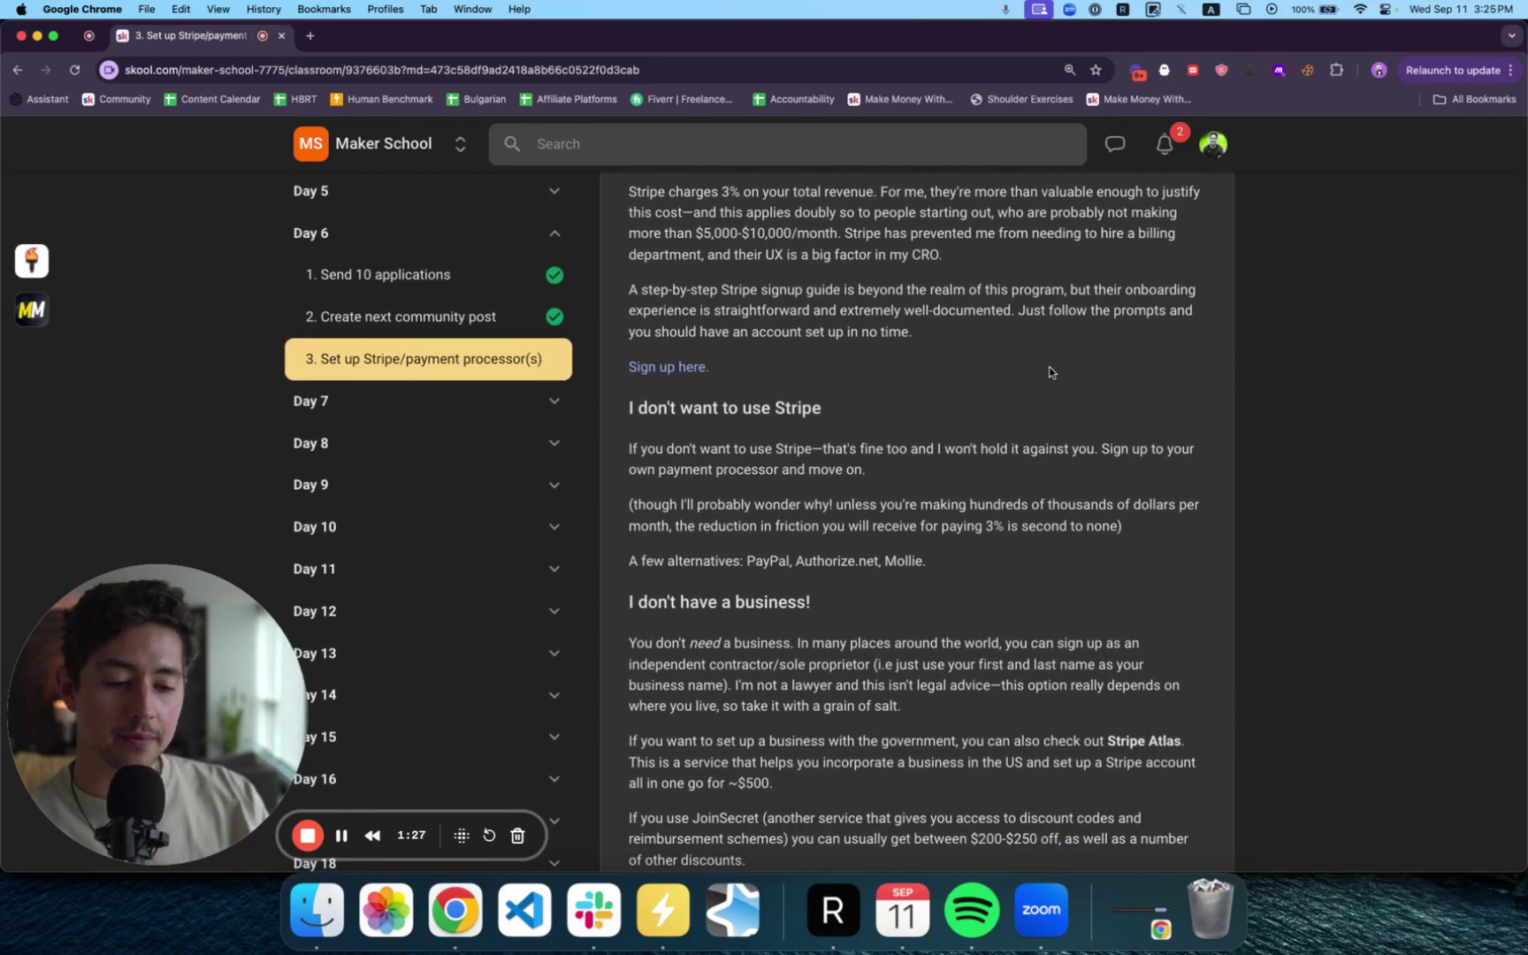
drag(1064, 292, 902, 294)
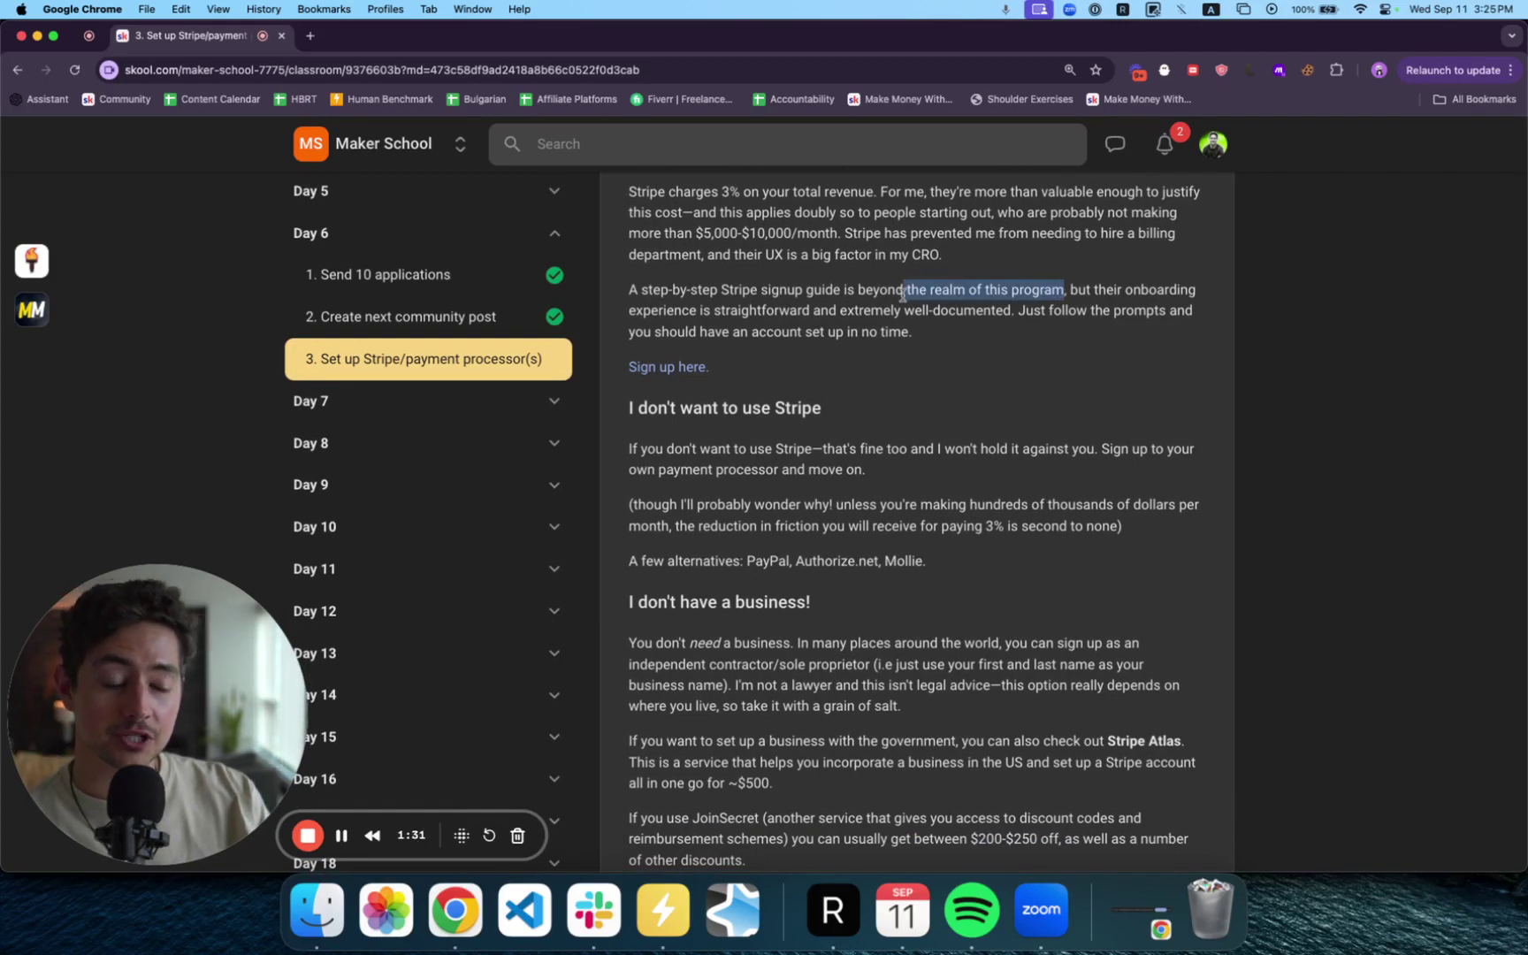
click(1086, 352)
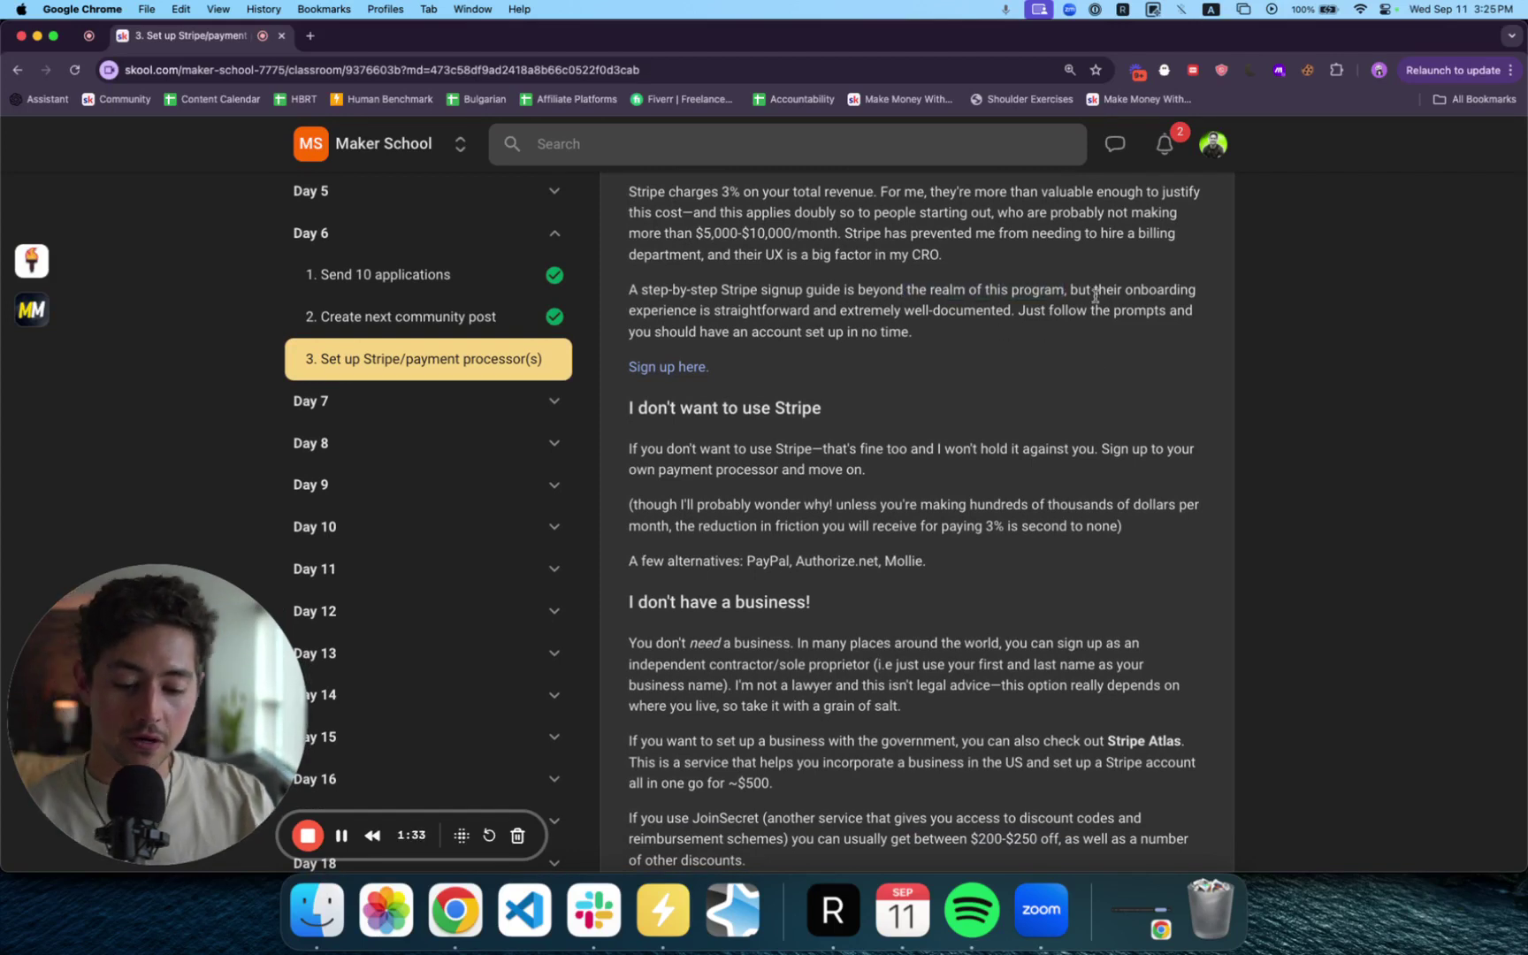
Step: Open stripe.com in a new incognito window and go from the sign-in page to the account creation form
key(ctrl+shift+n)
text(stripe.c)
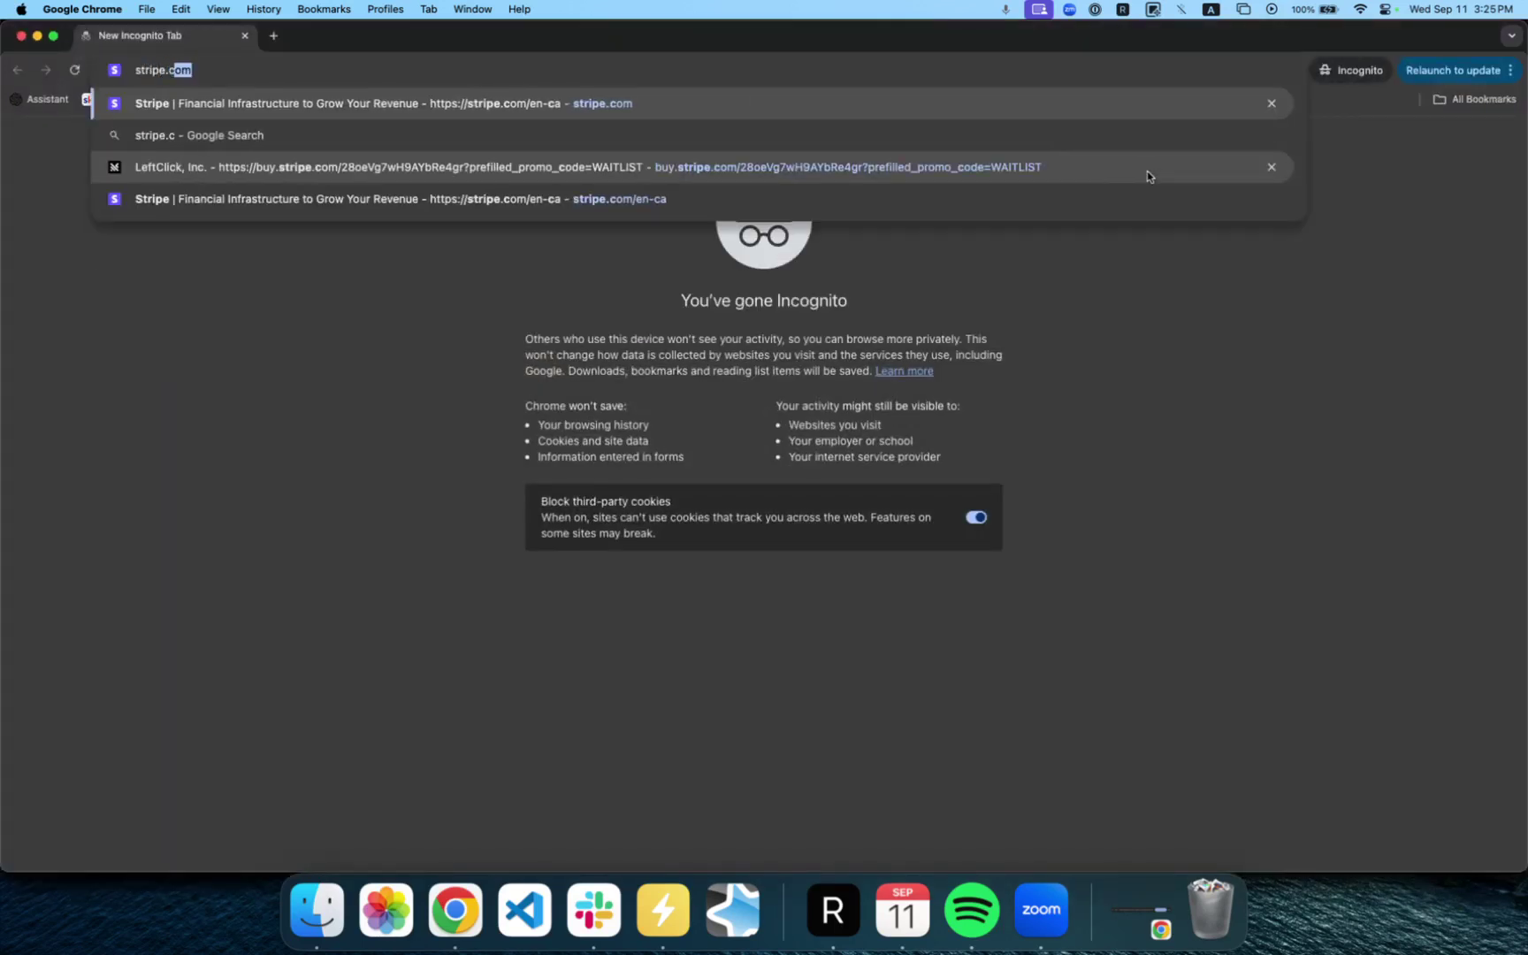
key(Return)
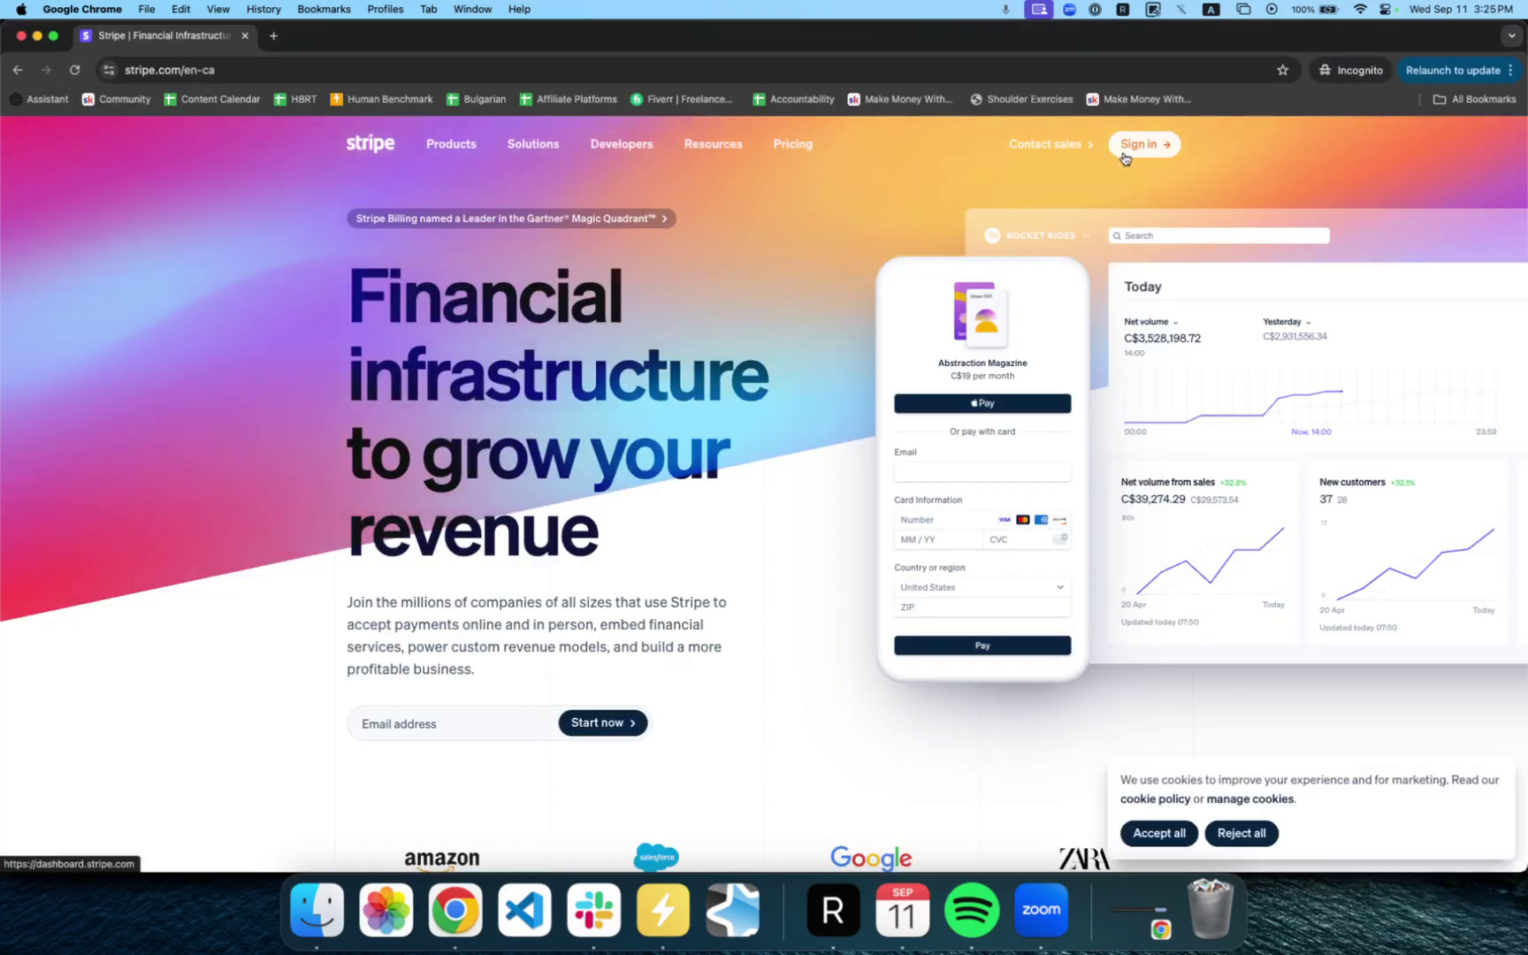
click(1124, 157)
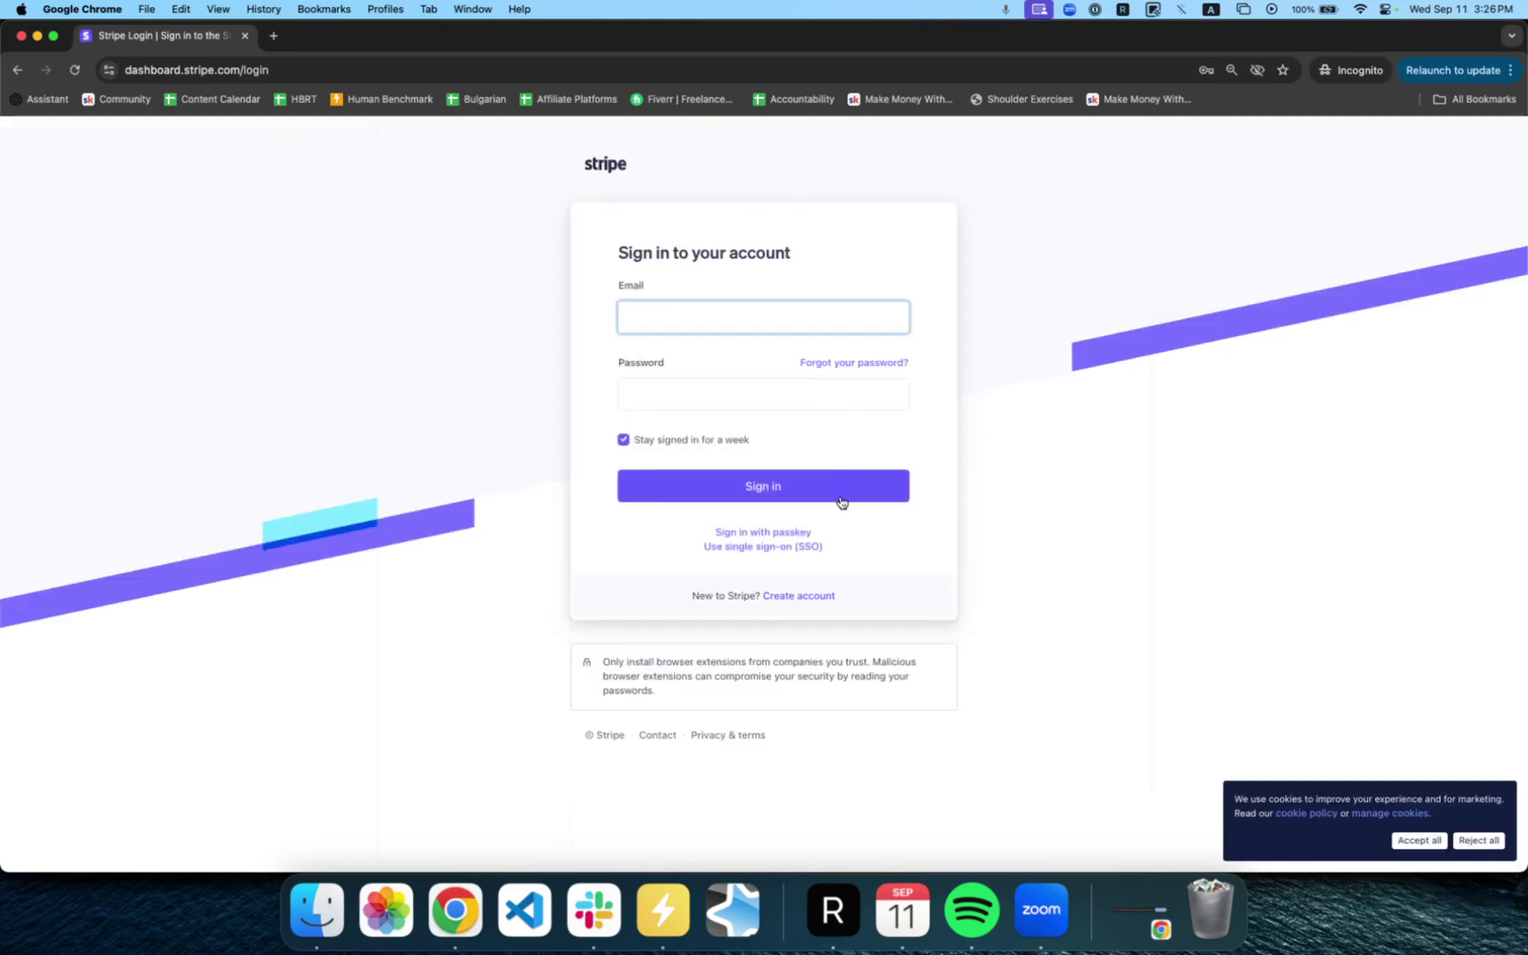
click(791, 596)
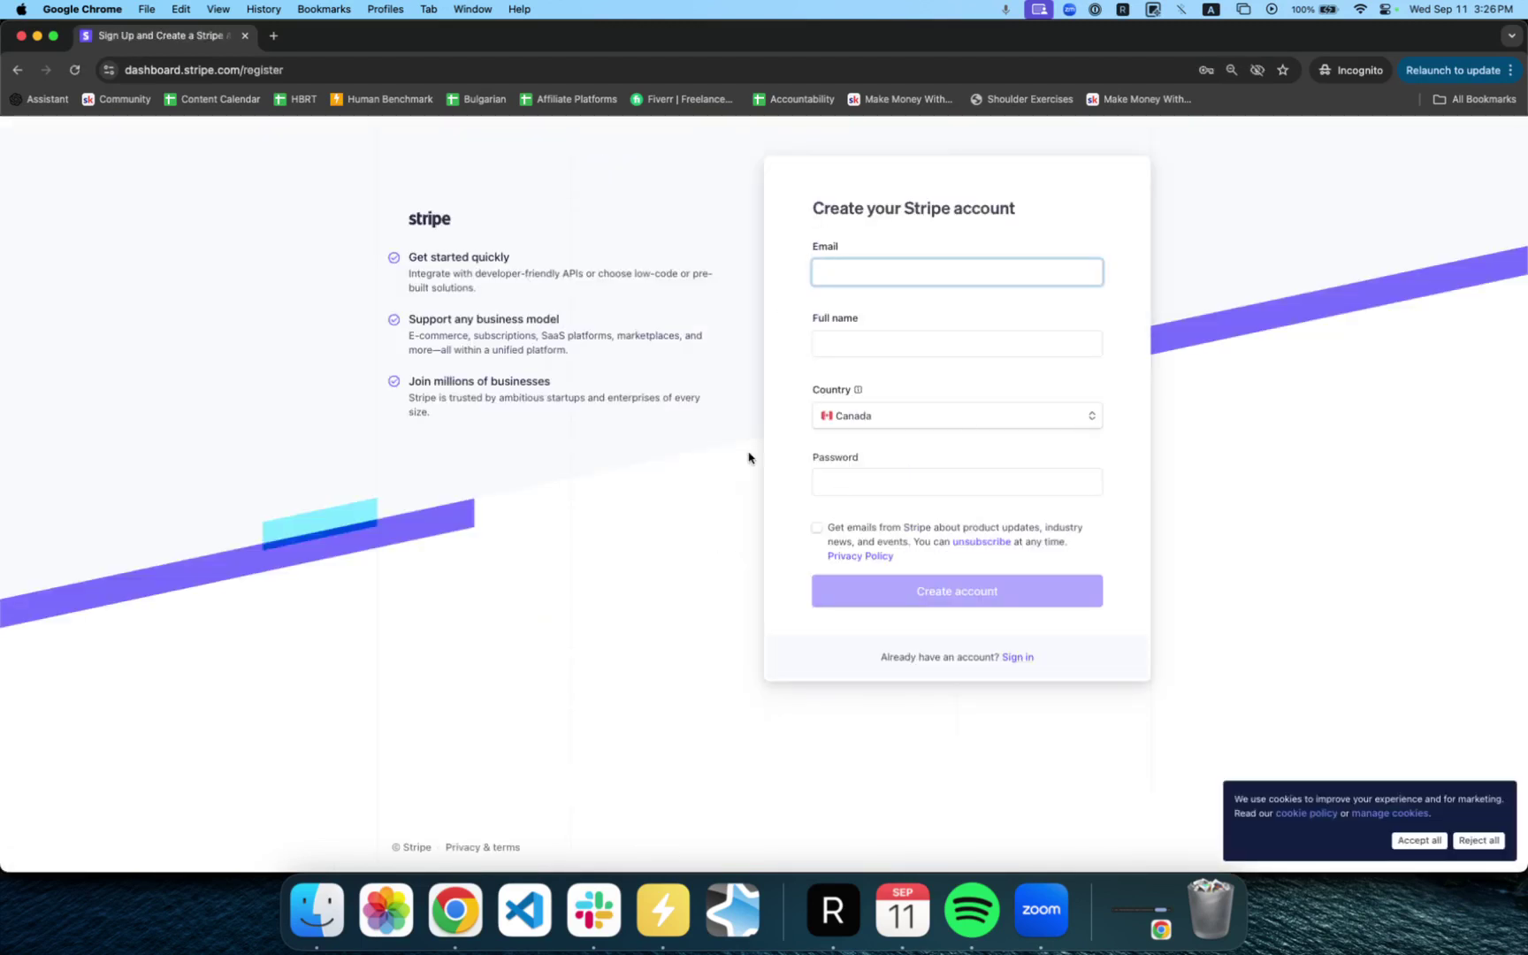
Step: Check the country choice on the Stripe registration form, keep Canada, and close the incognito window
click(907, 414)
click(927, 384)
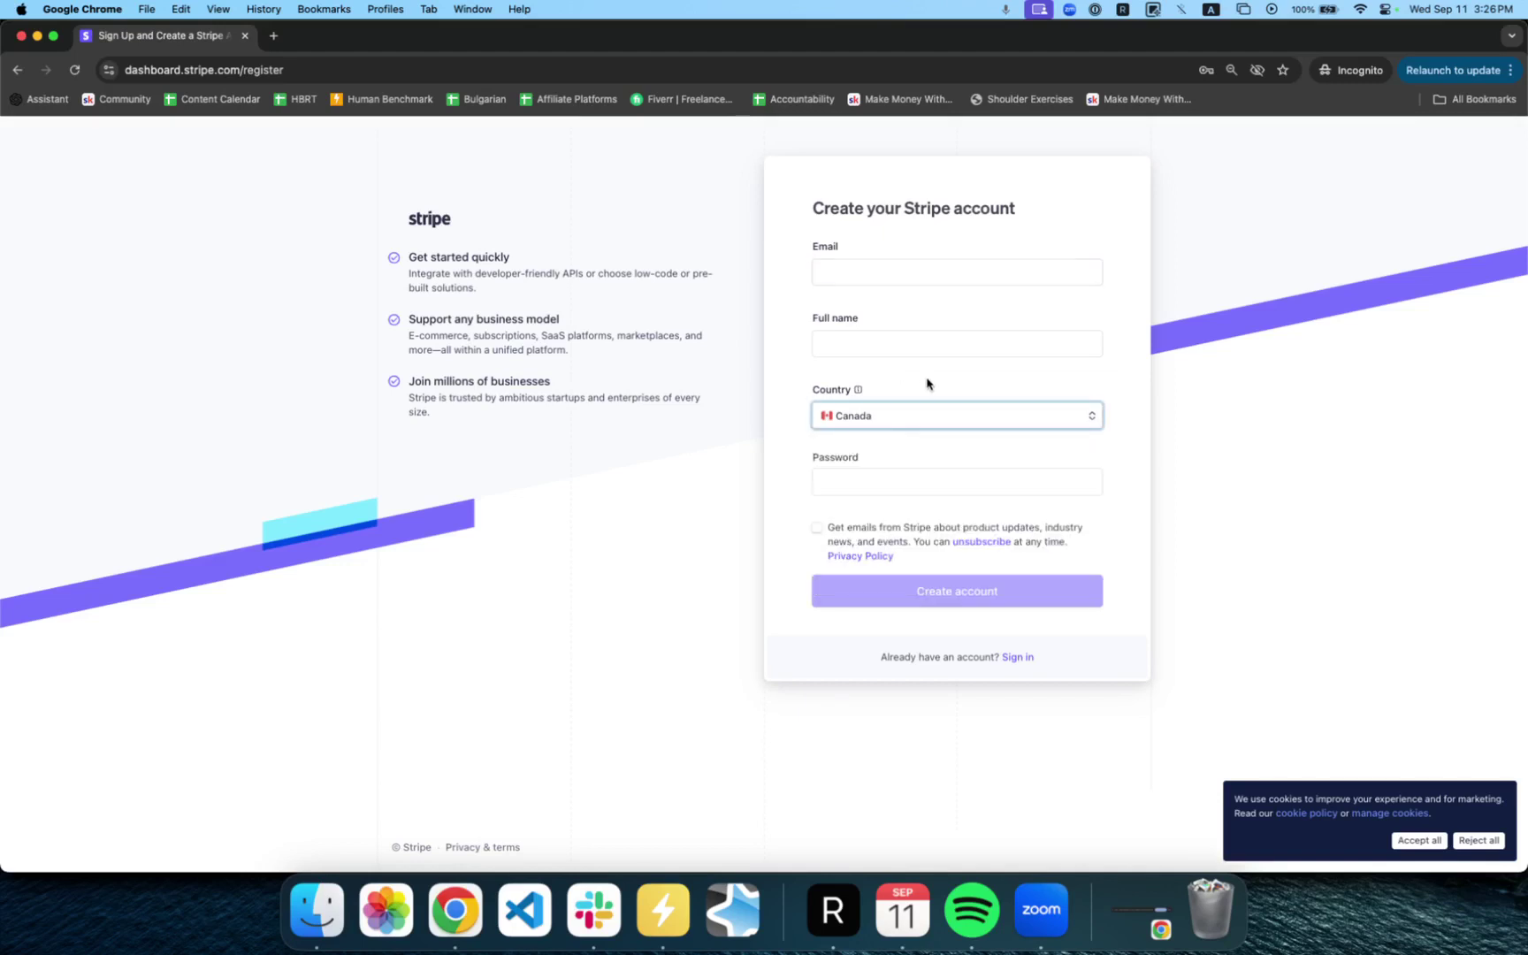
key(super+w)
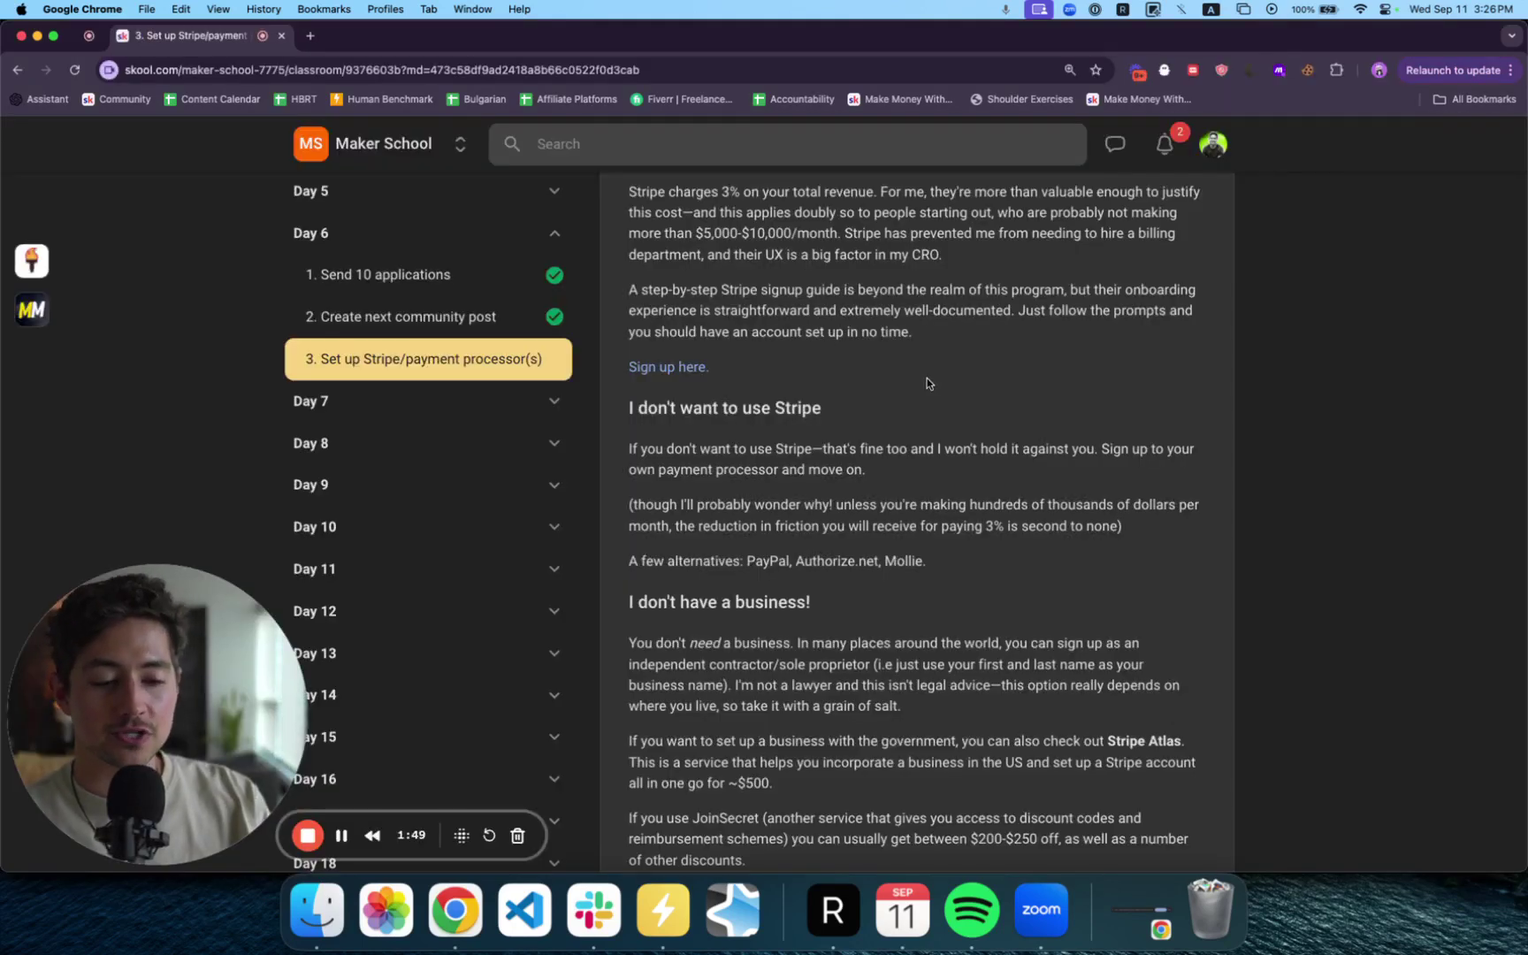
Step: Read the "I don't want to use Stripe" section, highlighting the 3% friction remark and the alternatives PayPal, Authorize.net and Mollie
scroll(1050, 409, down, 1)
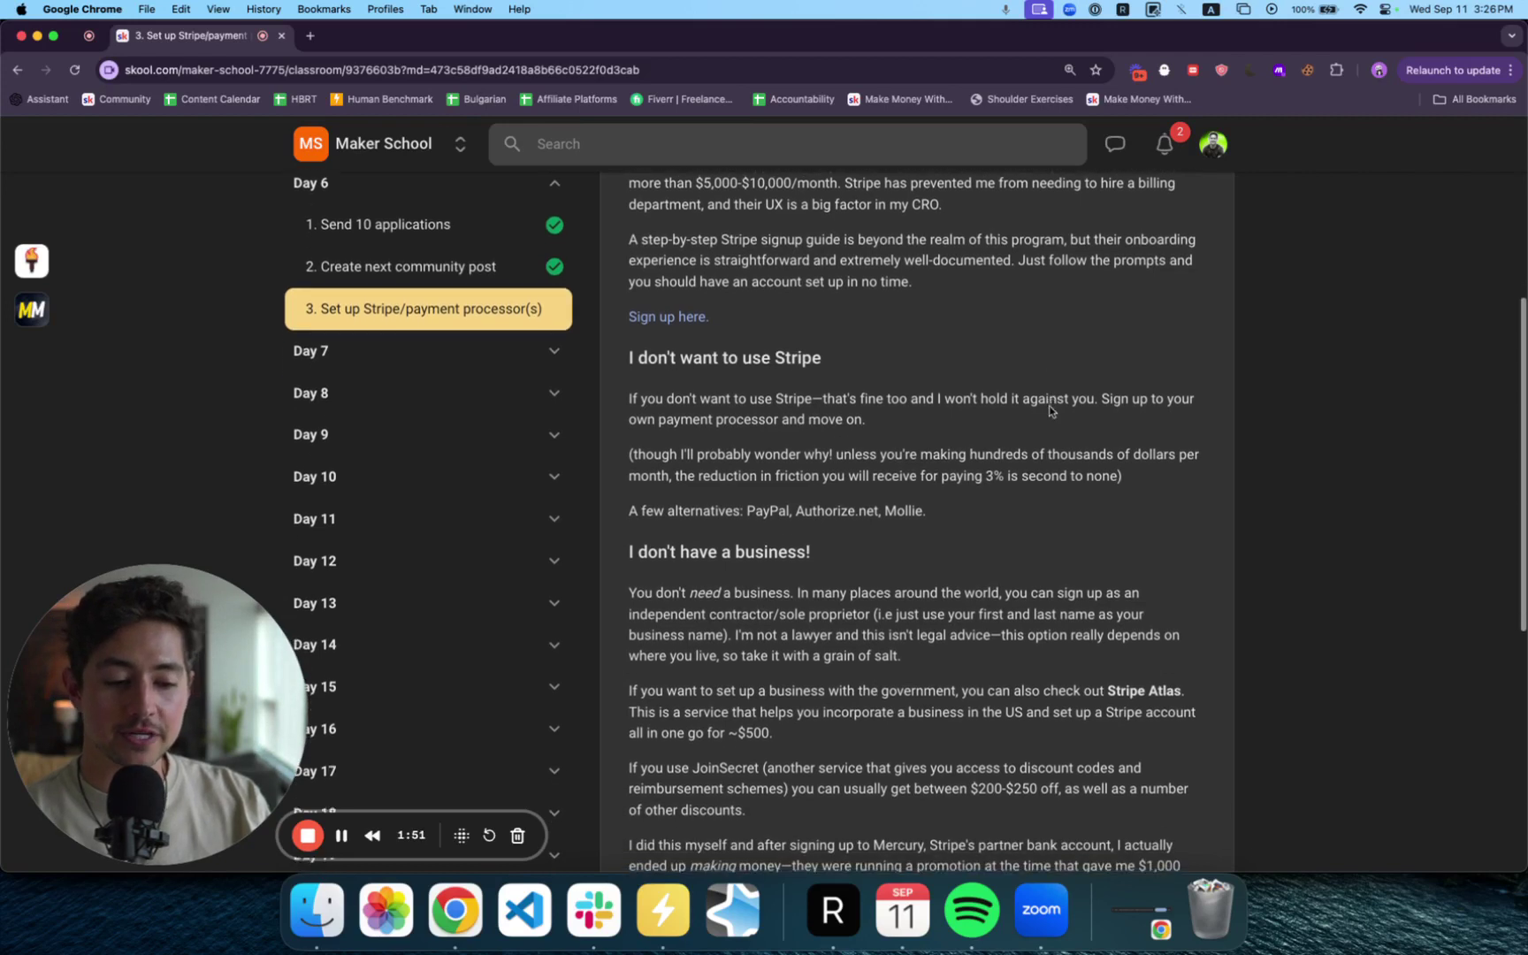
scroll(1050, 409, down, 1)
drag(822, 324, 638, 324)
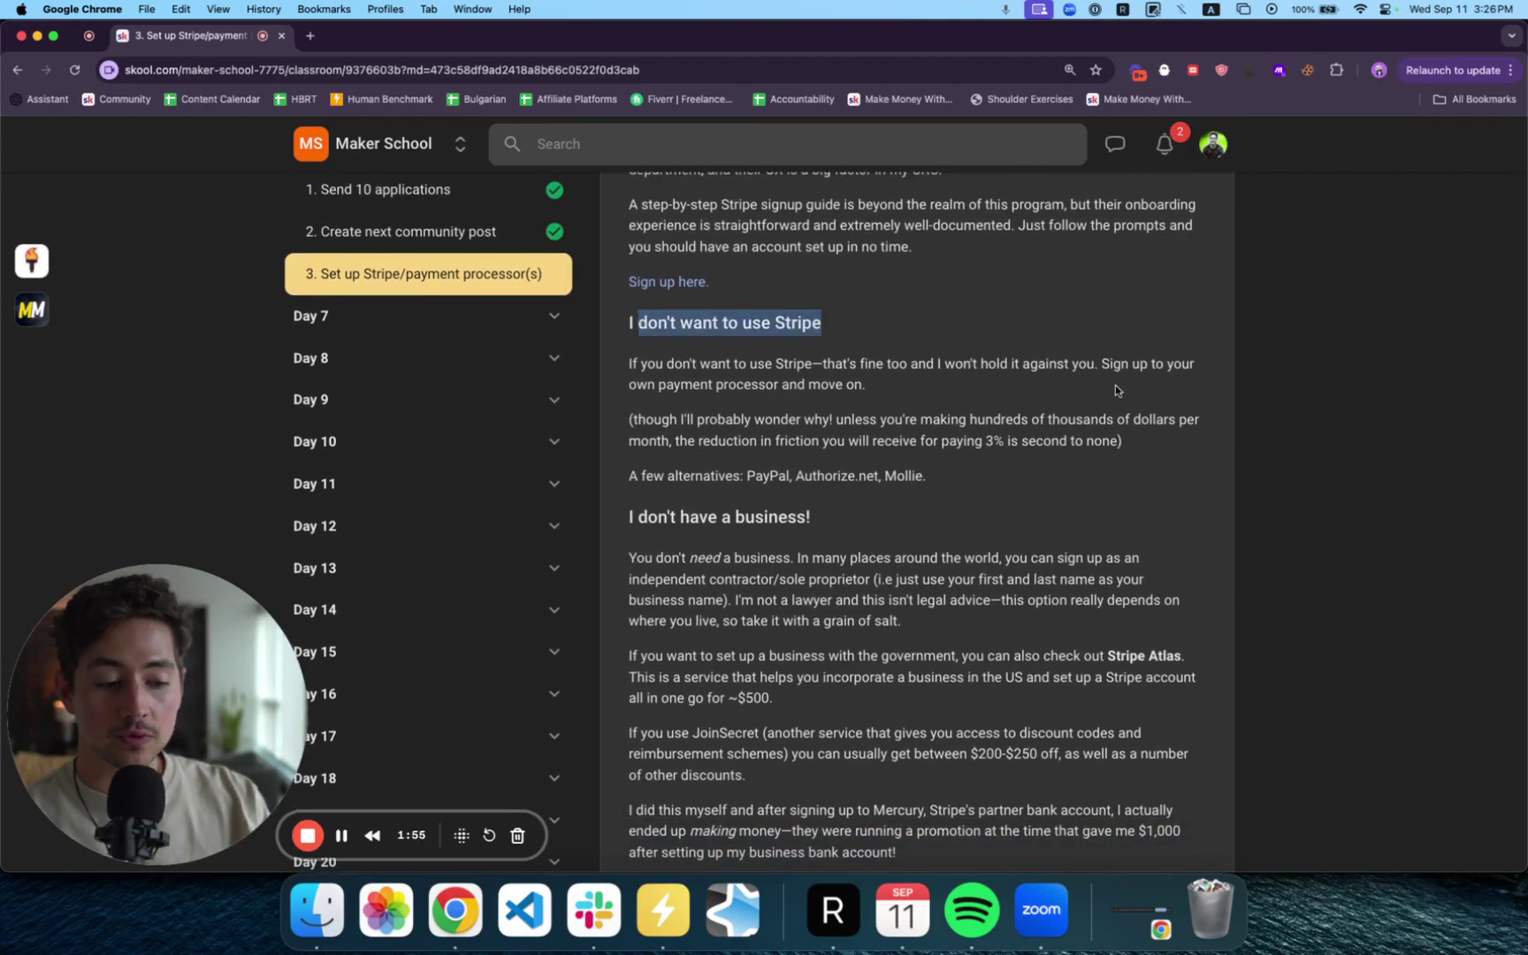
scroll(1127, 394, down, 2)
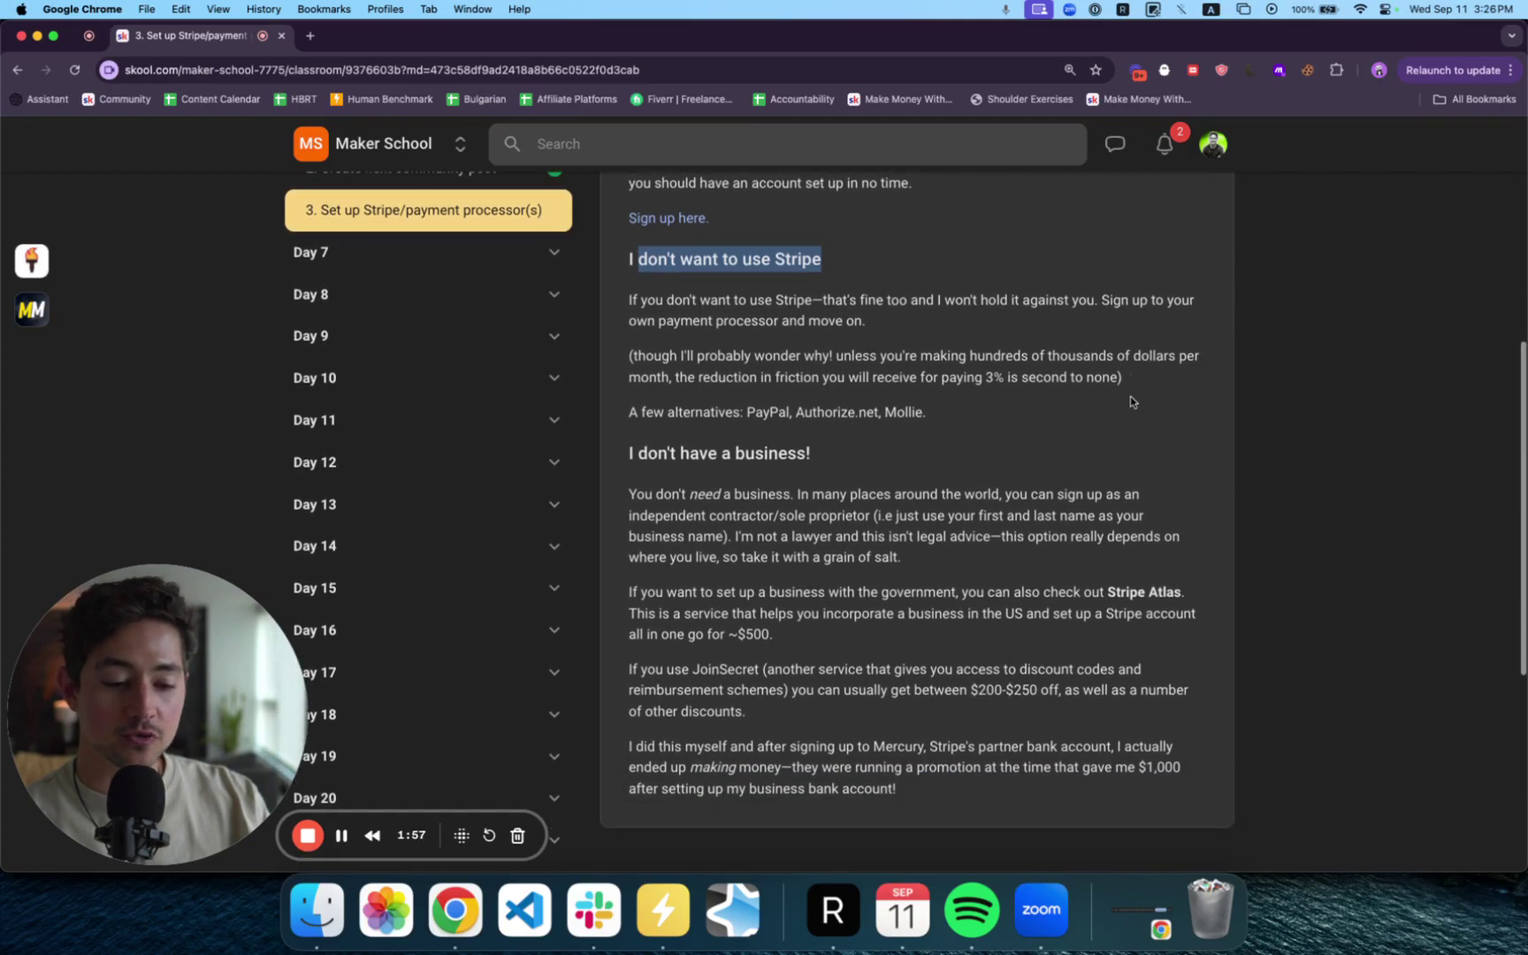
drag(629, 358, 1182, 390)
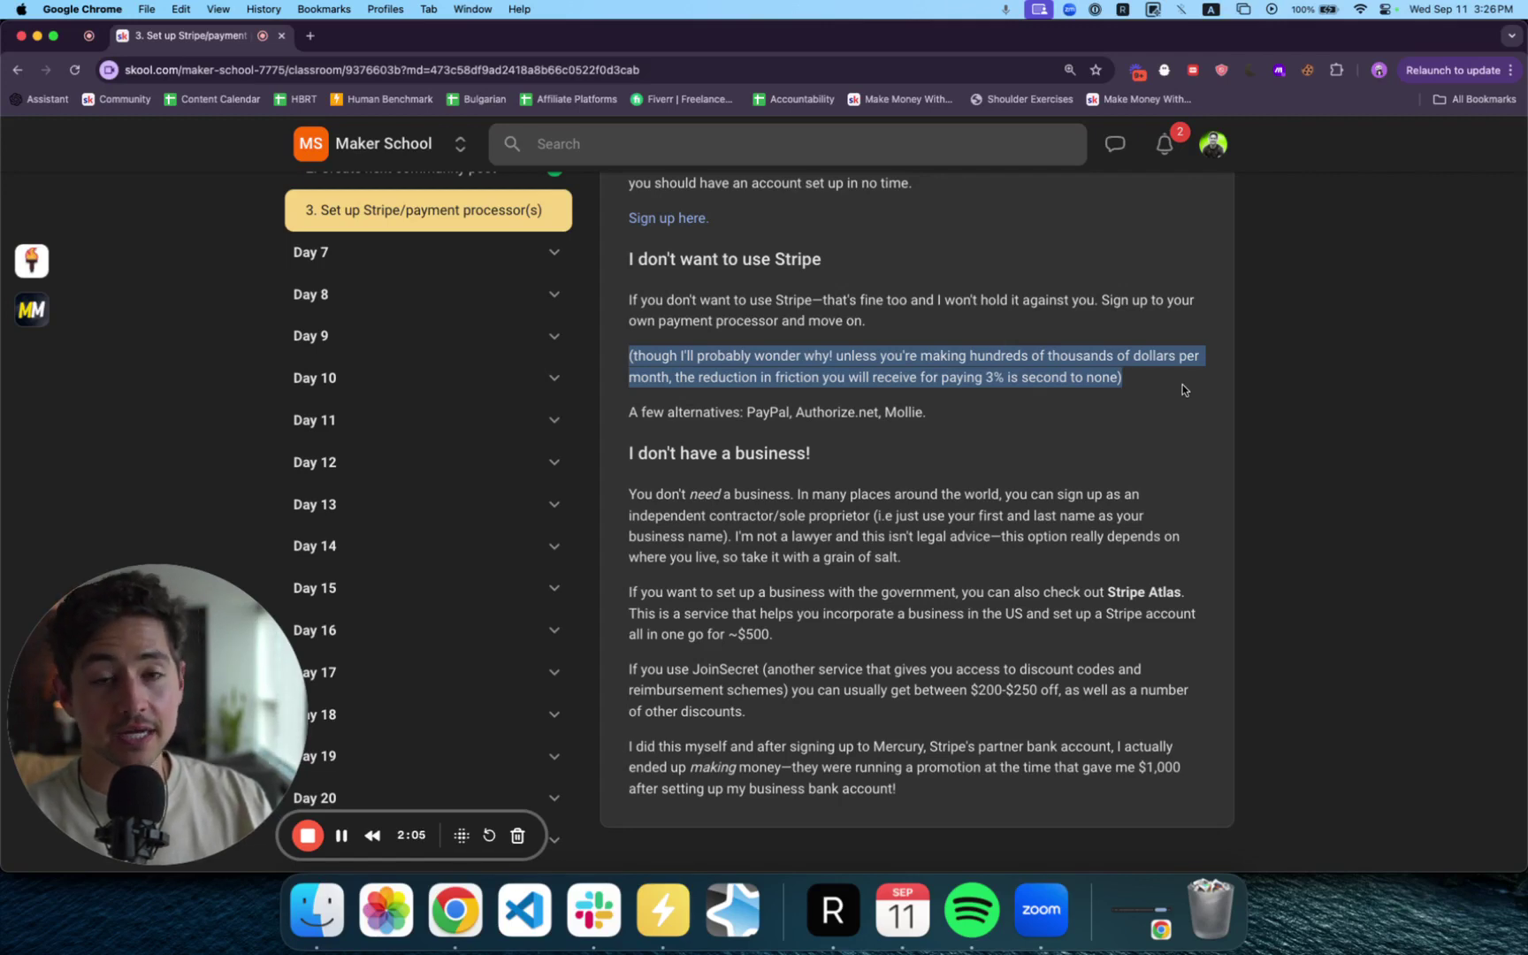
double_click(764, 412)
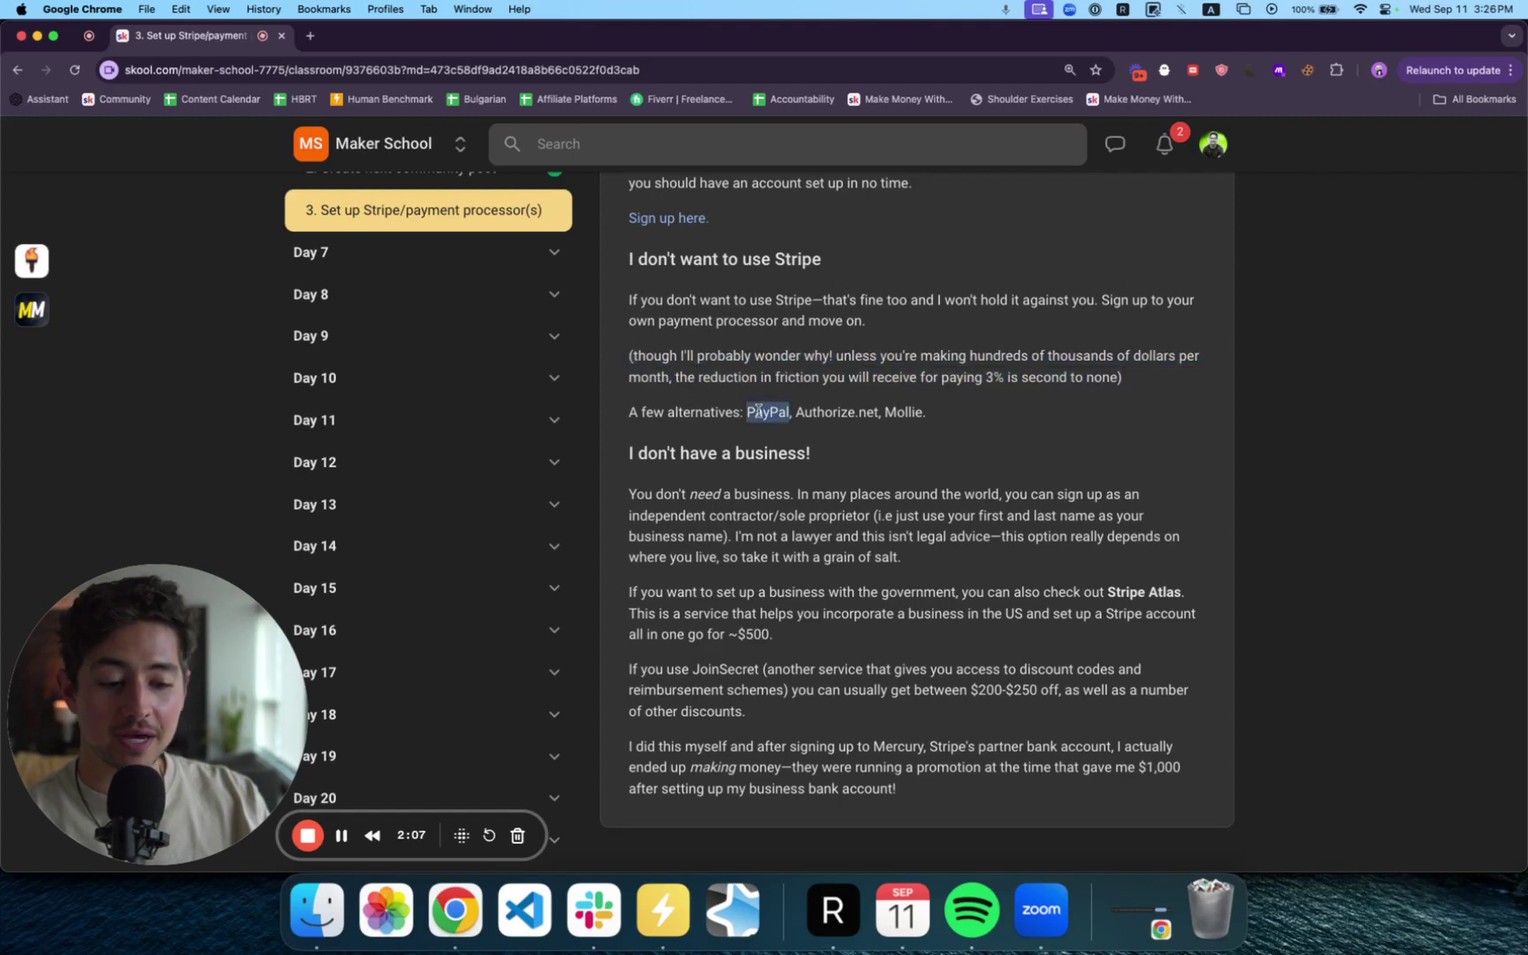
double_click(846, 410)
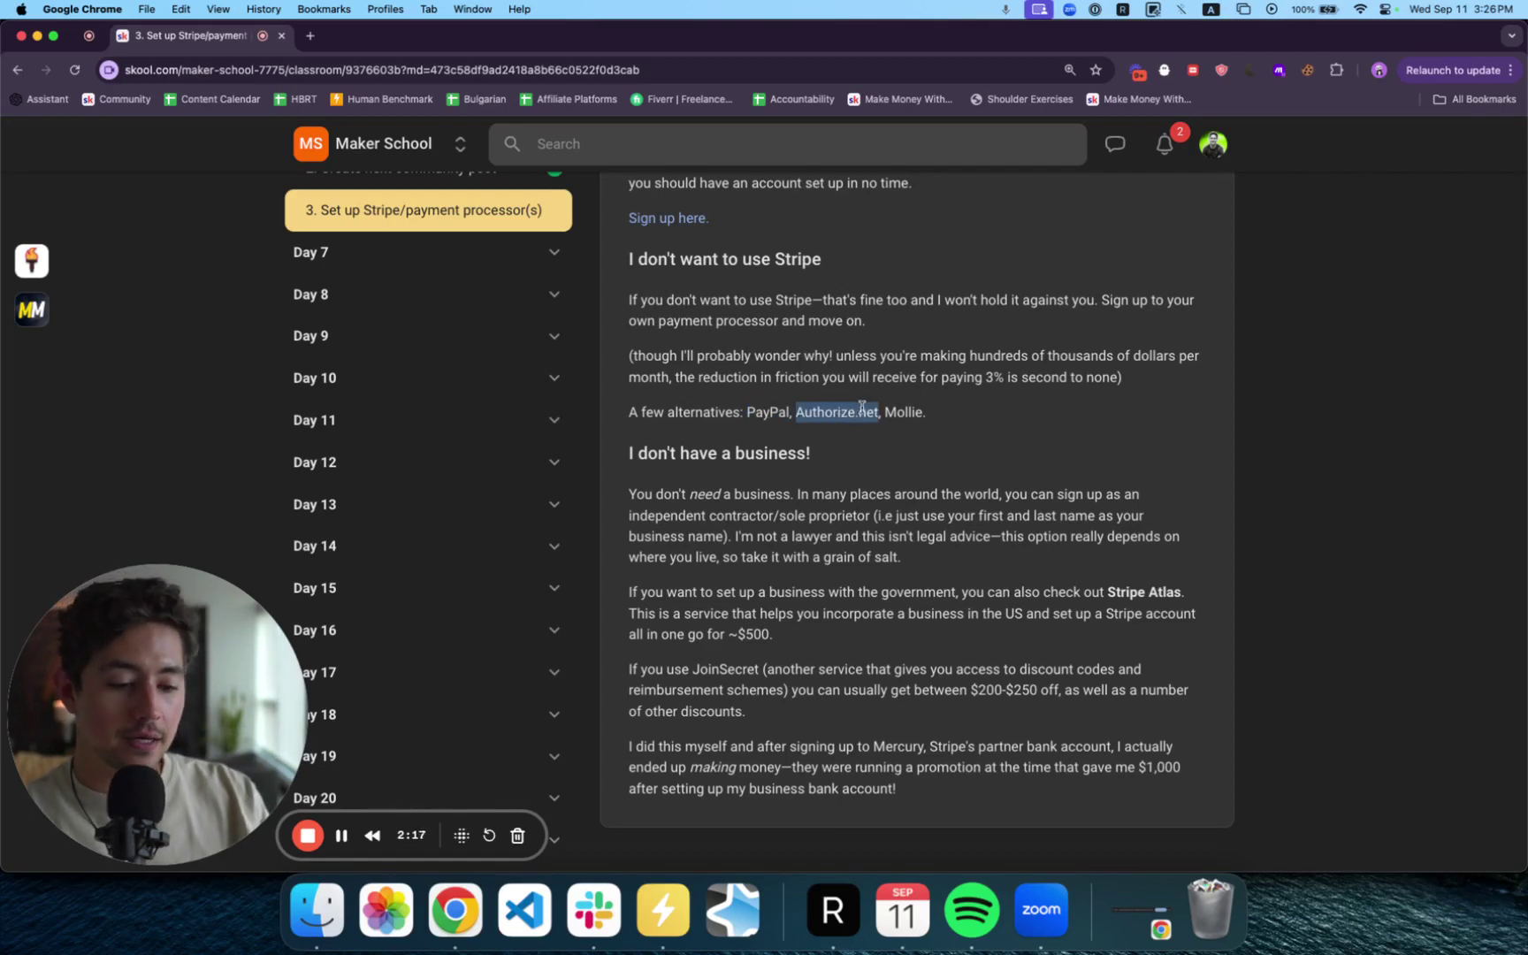
double_click(901, 413)
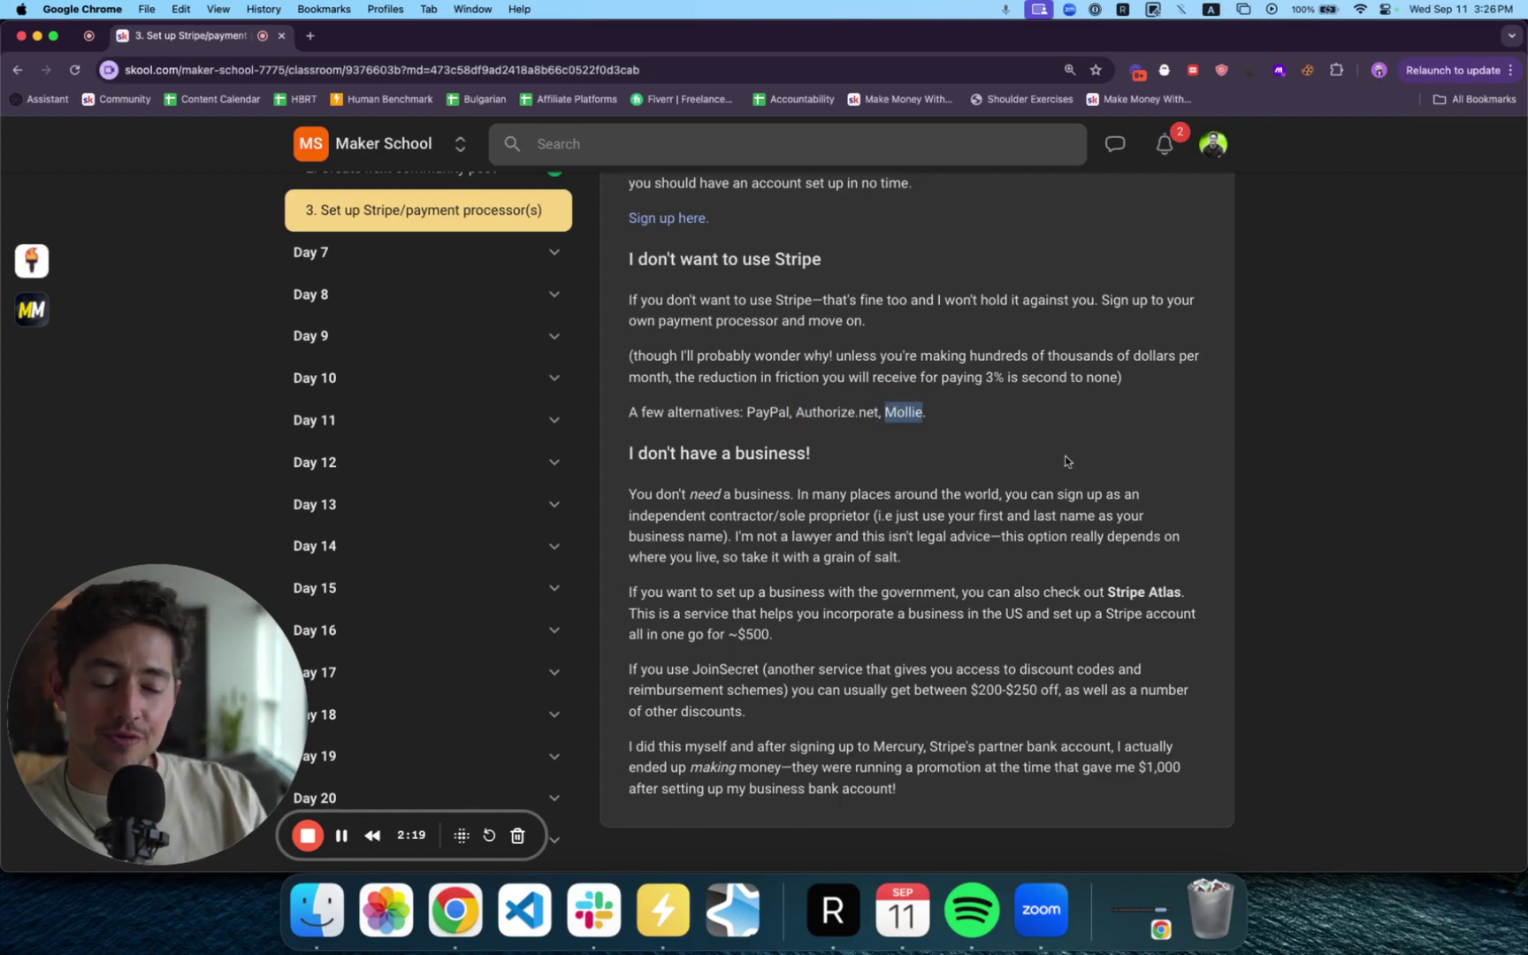
click(1089, 401)
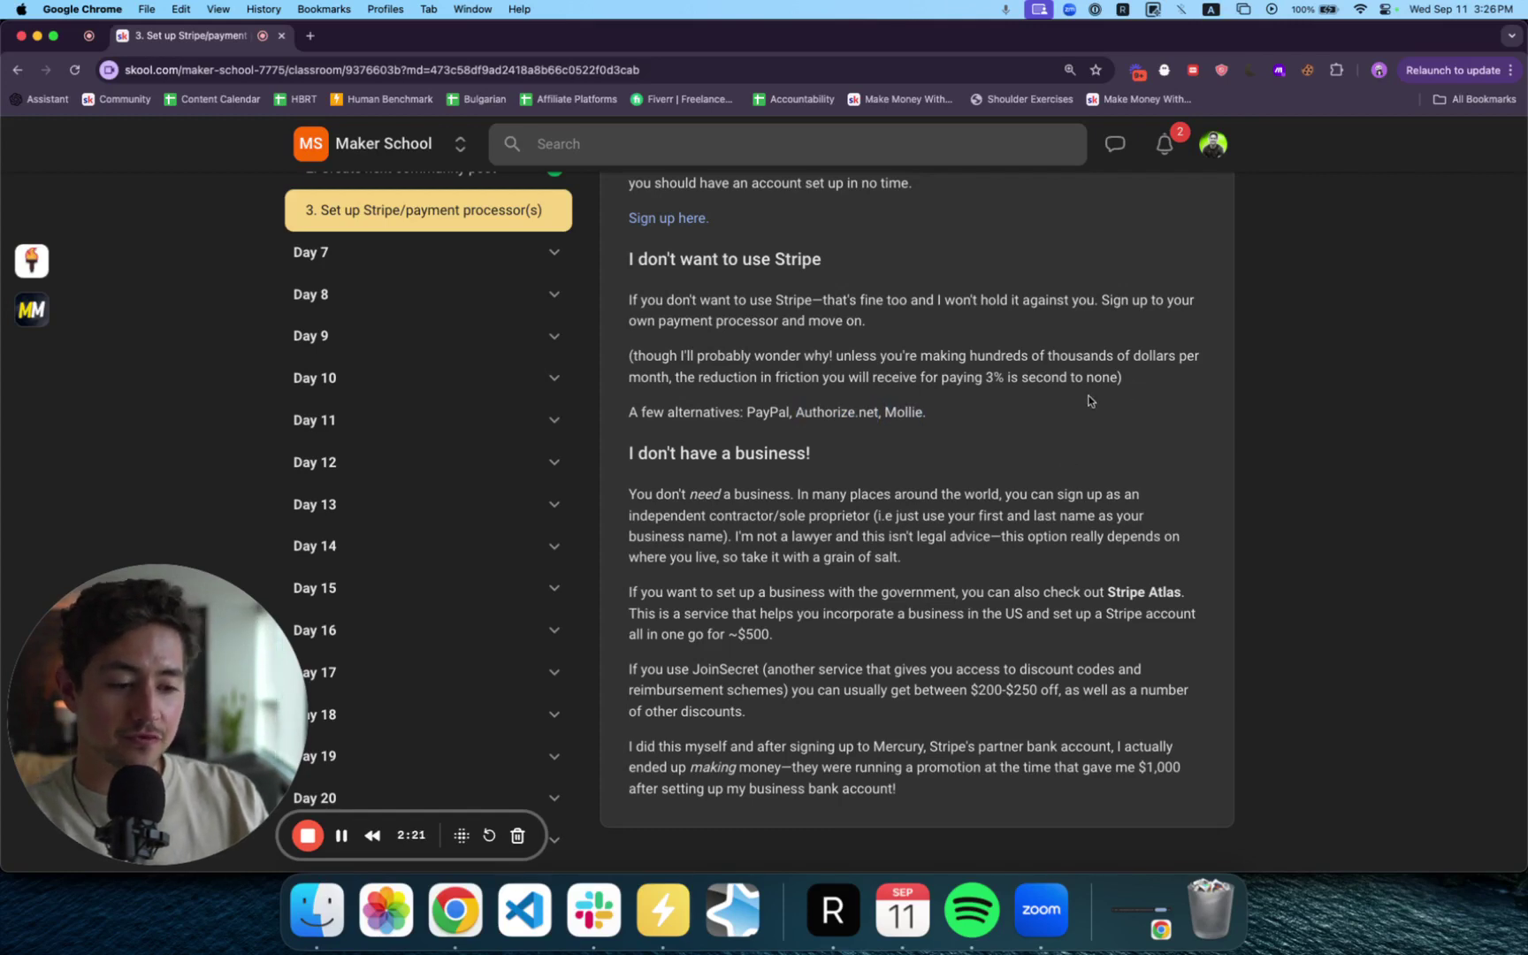
Step: Examine the "I don't have a business!" section of the lesson, including the advice on signing up as an independent contractor
scroll(1089, 401, up, 5)
drag(662, 232, 1000, 296)
scroll(1000, 296, down, 7)
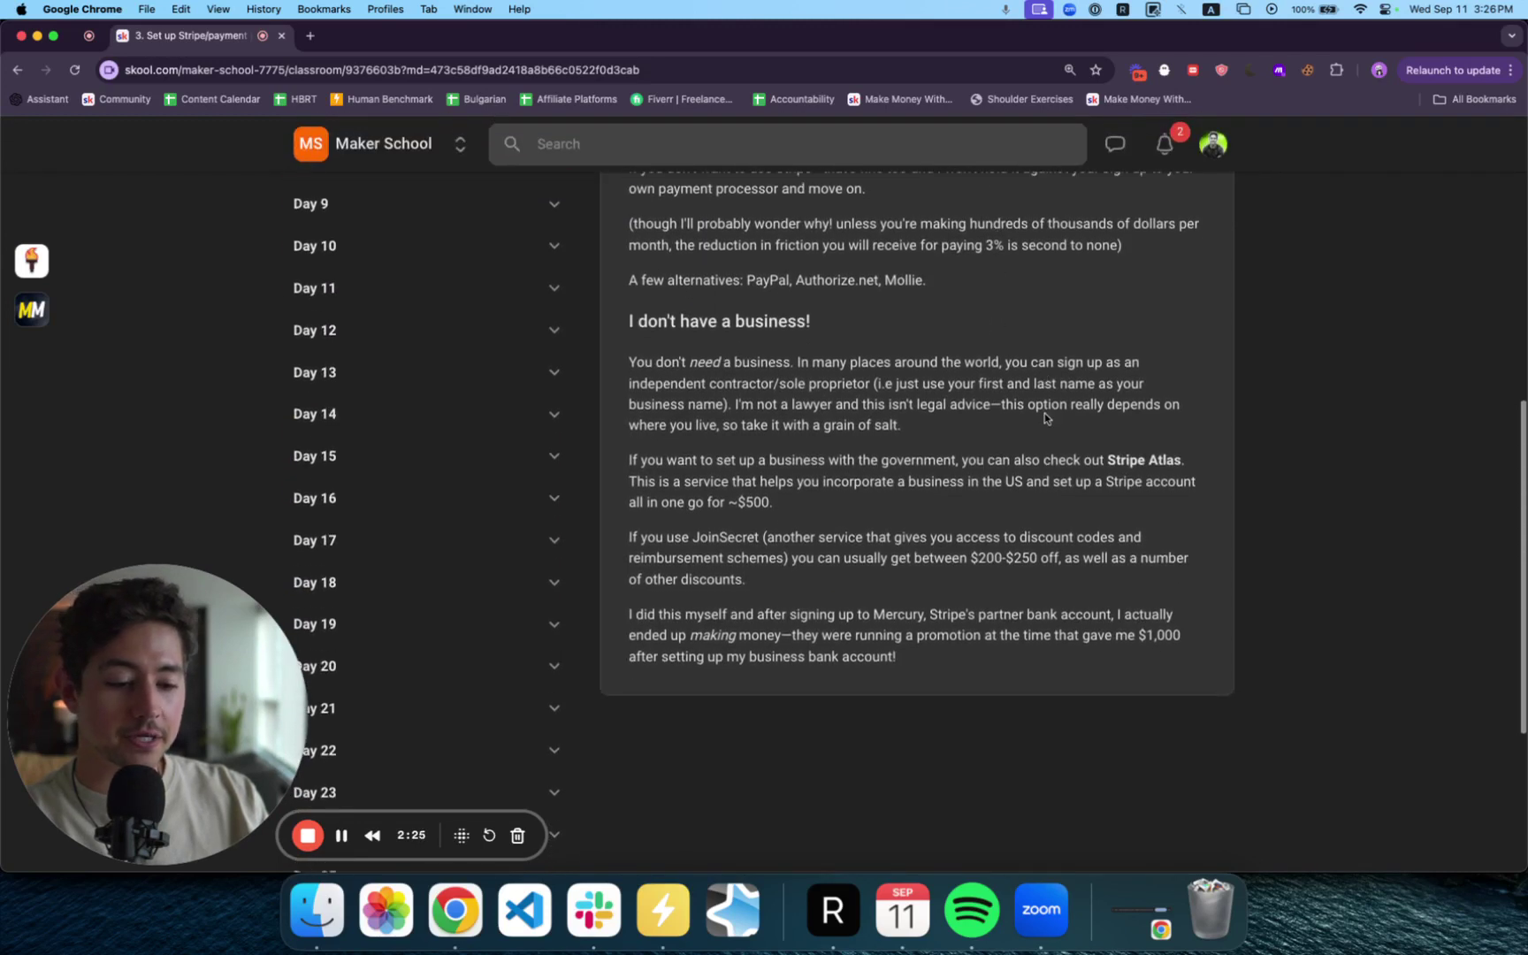
key(super+plus)
scroll(982, 483, up, 3)
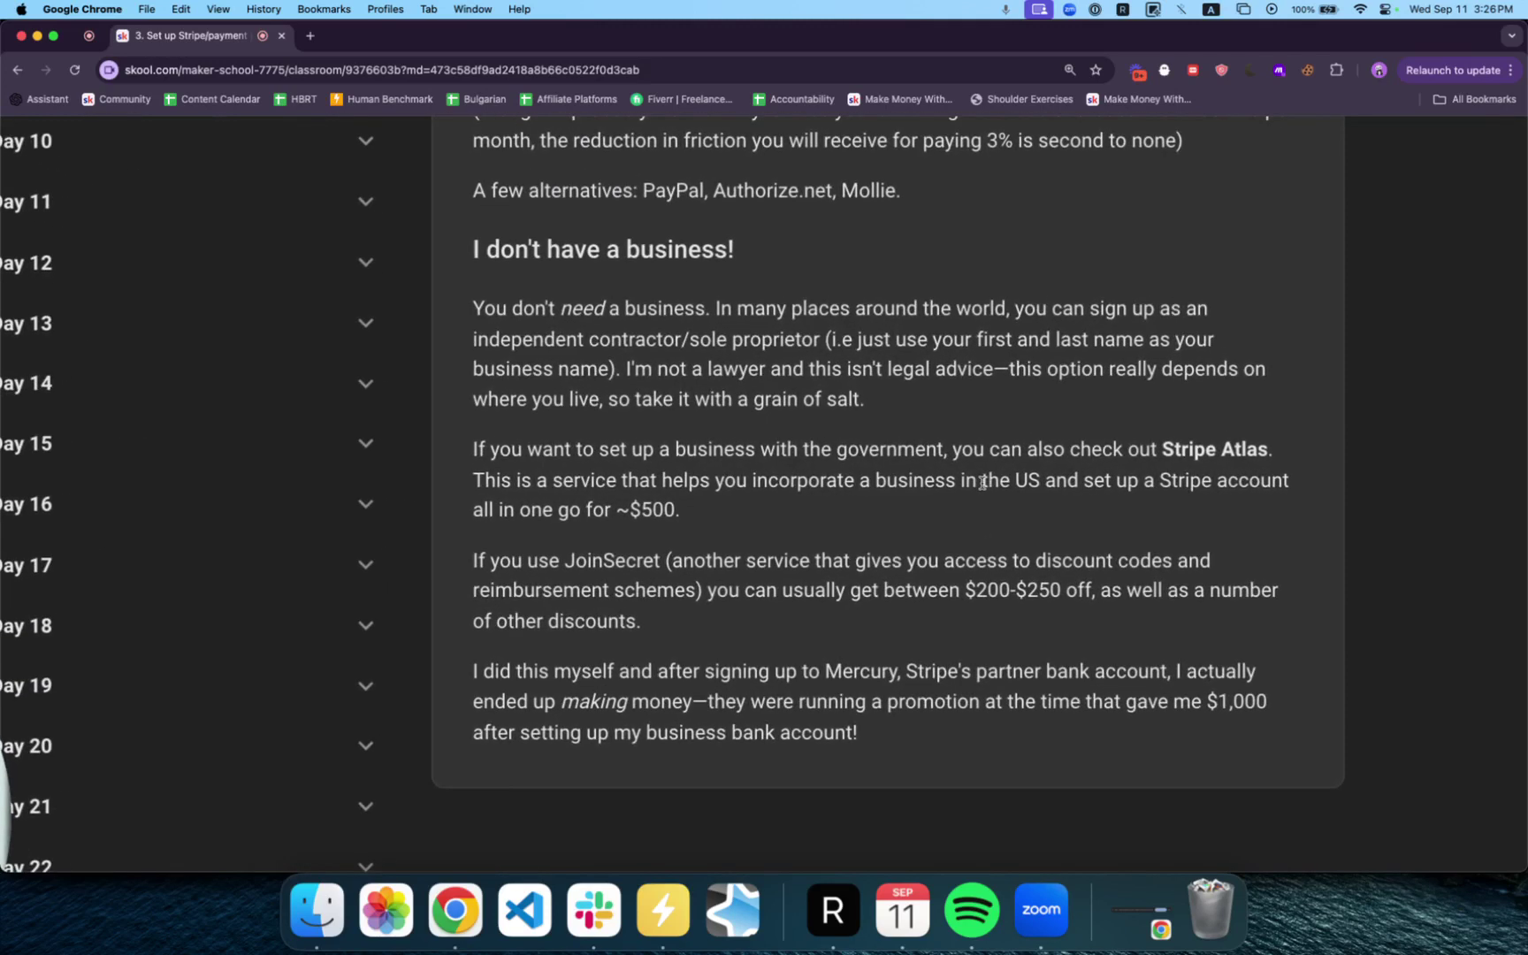
scroll(981, 489, down, 4)
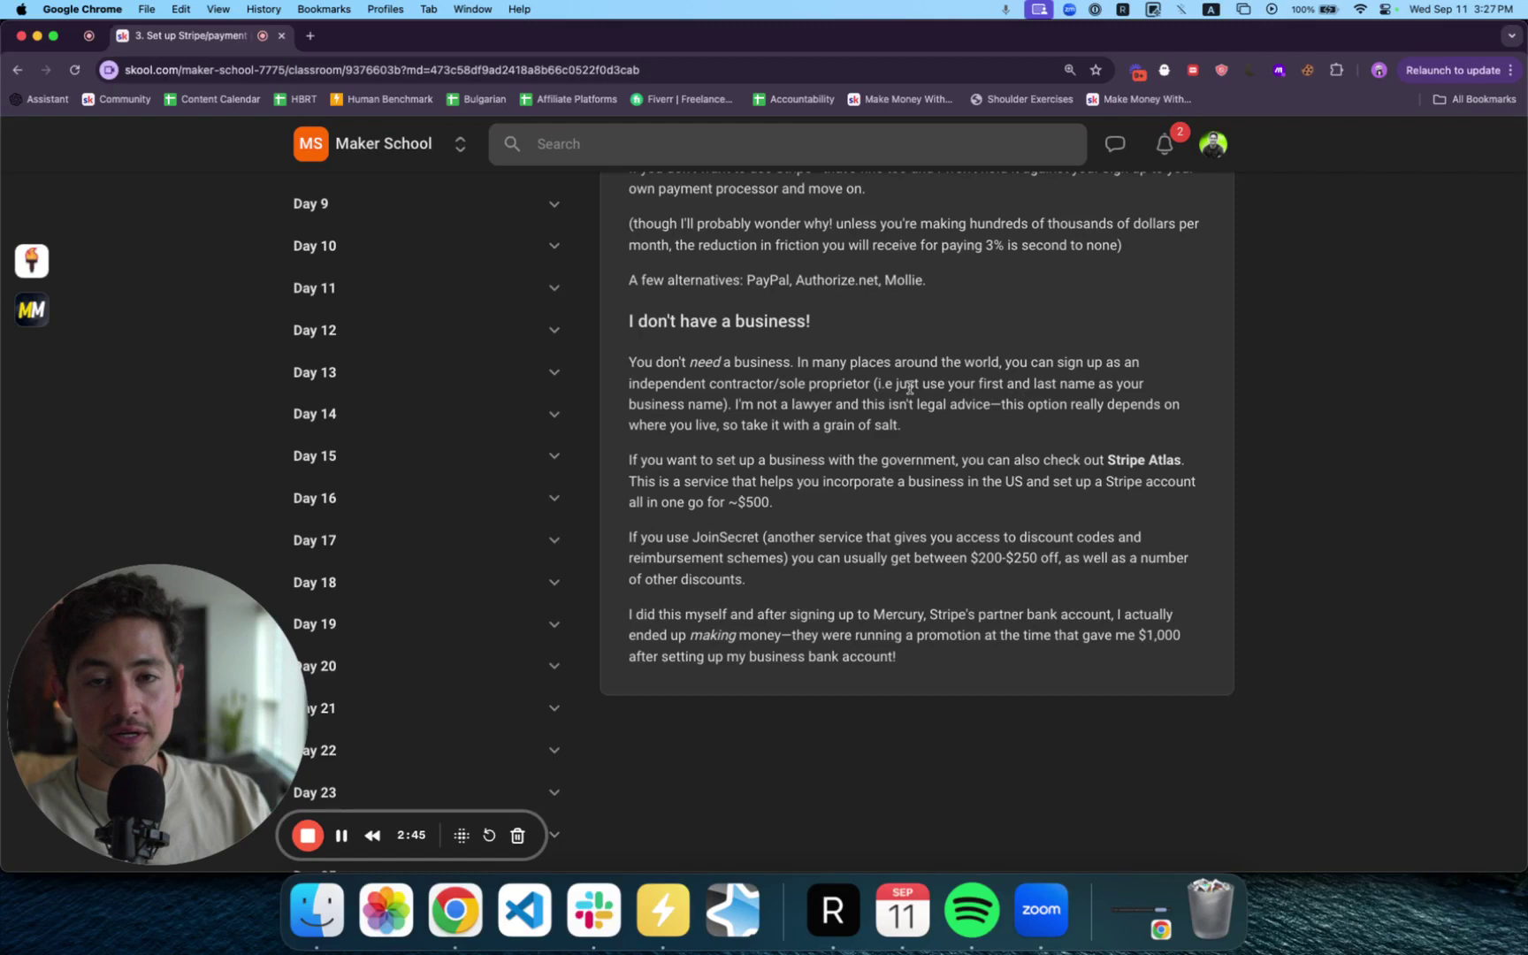
scroll(910, 392, down, 1)
scroll(910, 392, down, 1)
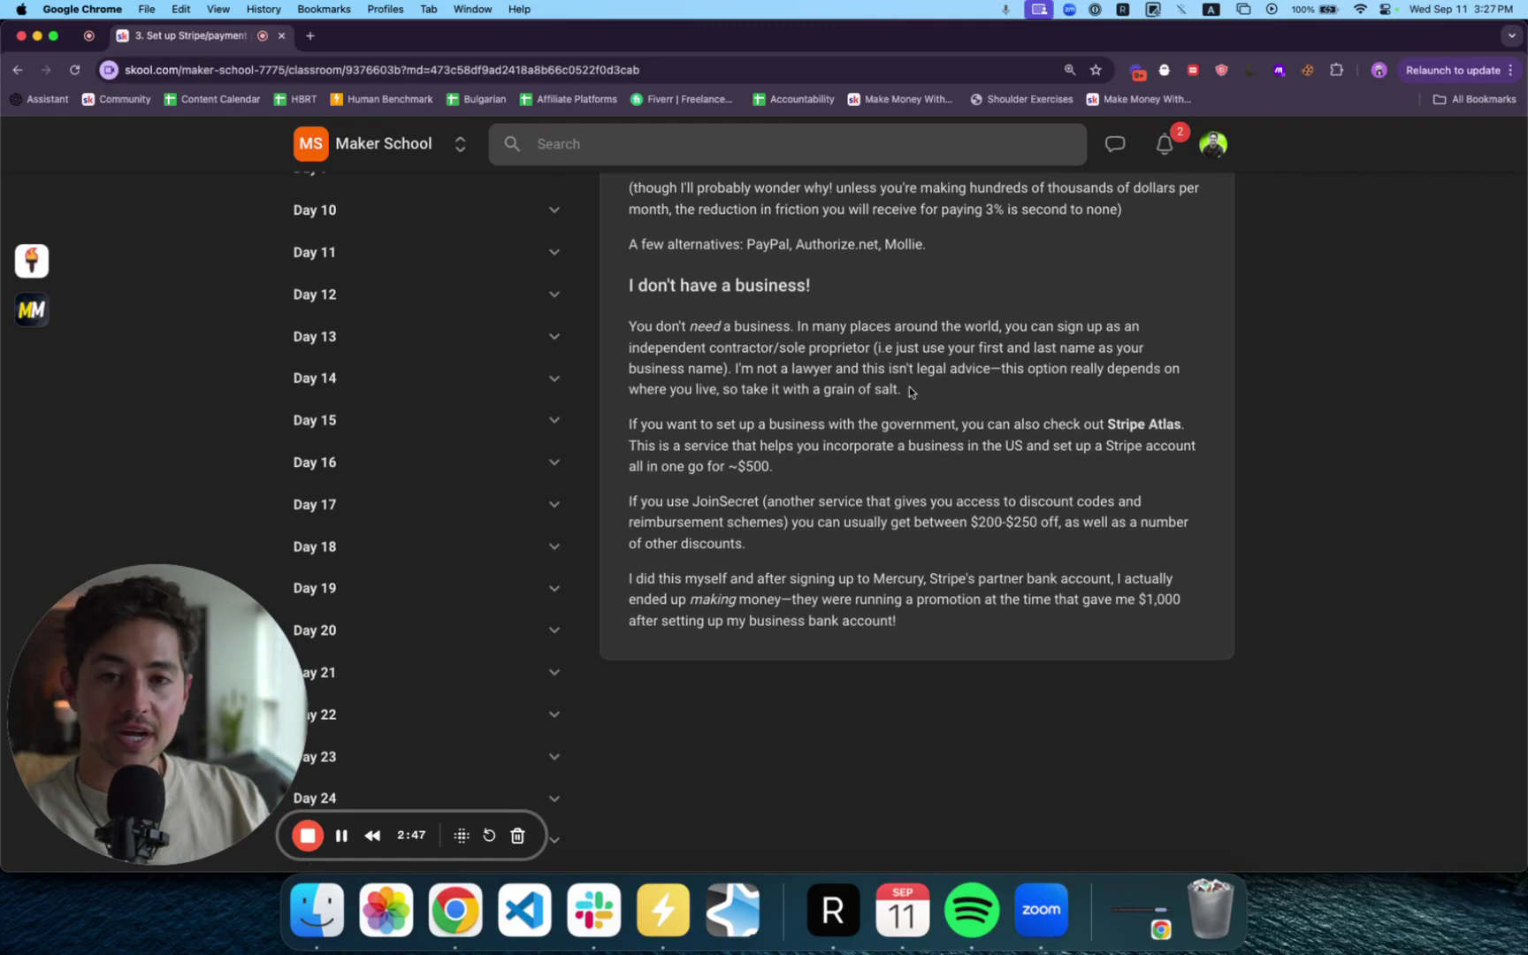
scroll(827, 380, down, 2)
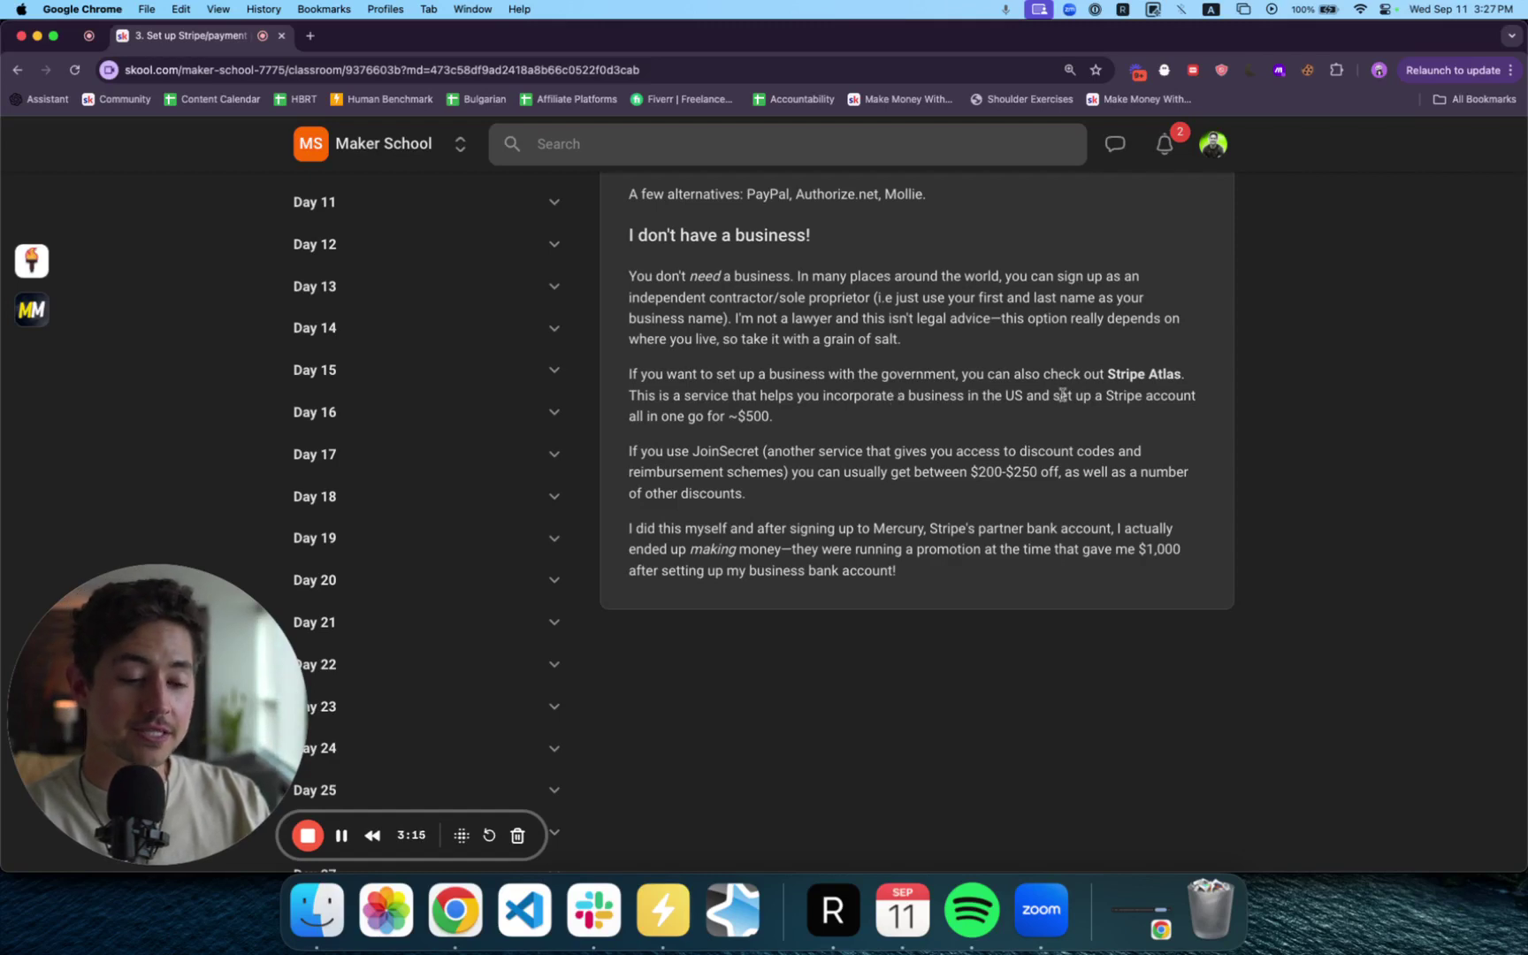
Step: Read the paragraph on incorporating through Stripe Atlas and highlight it in full
drag(882, 379, 963, 378)
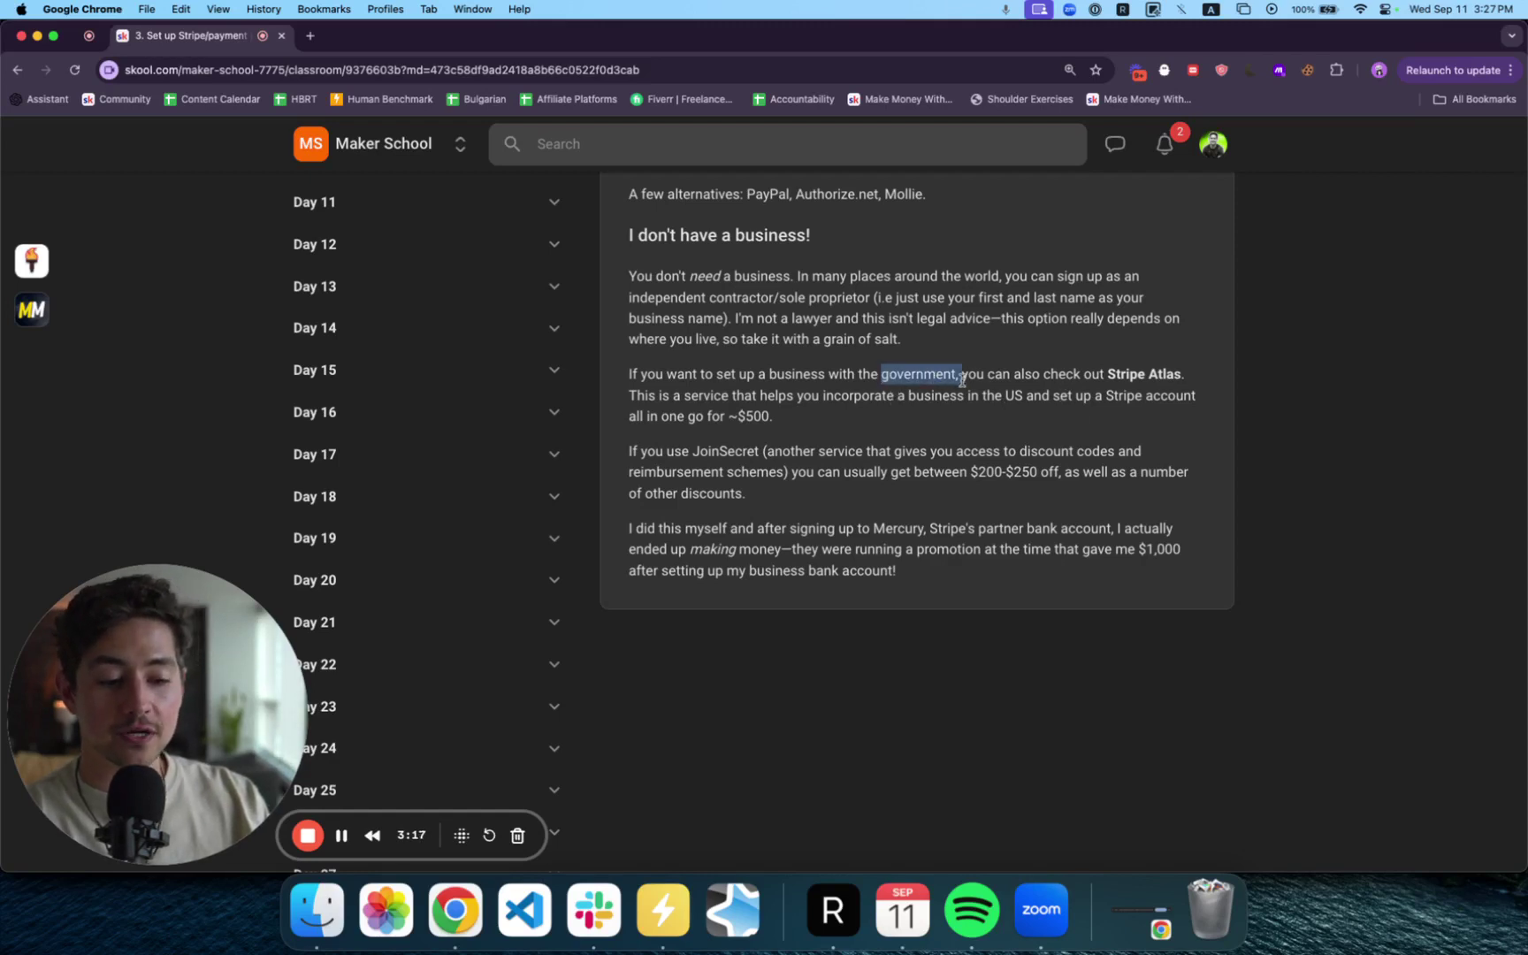
click(962, 380)
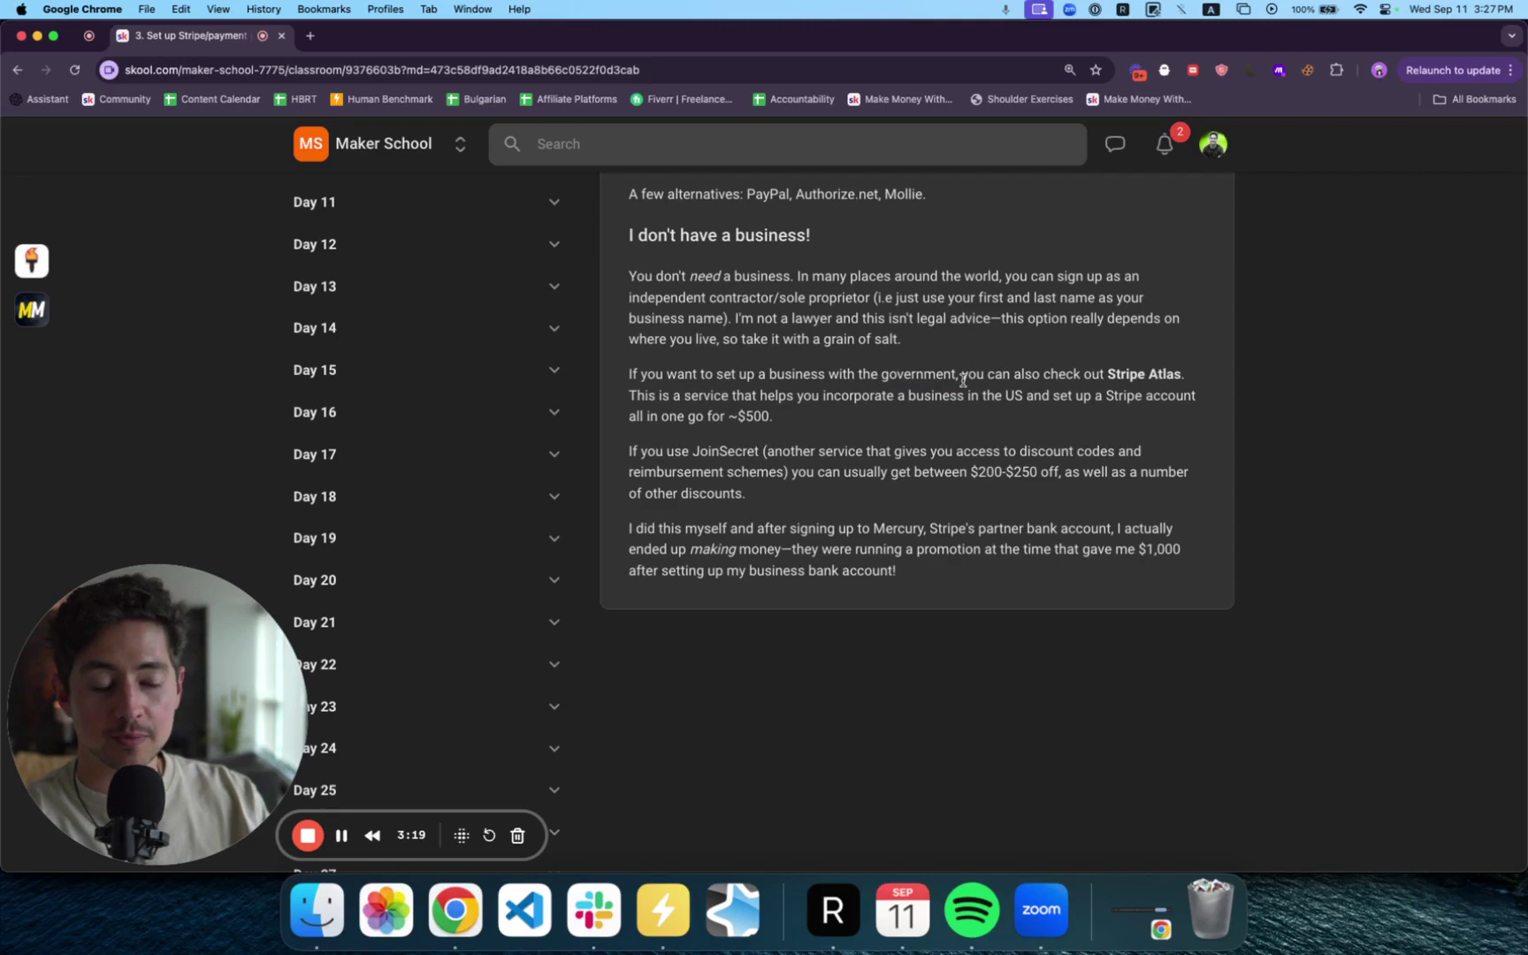
drag(1109, 375, 1181, 375)
click(1033, 403)
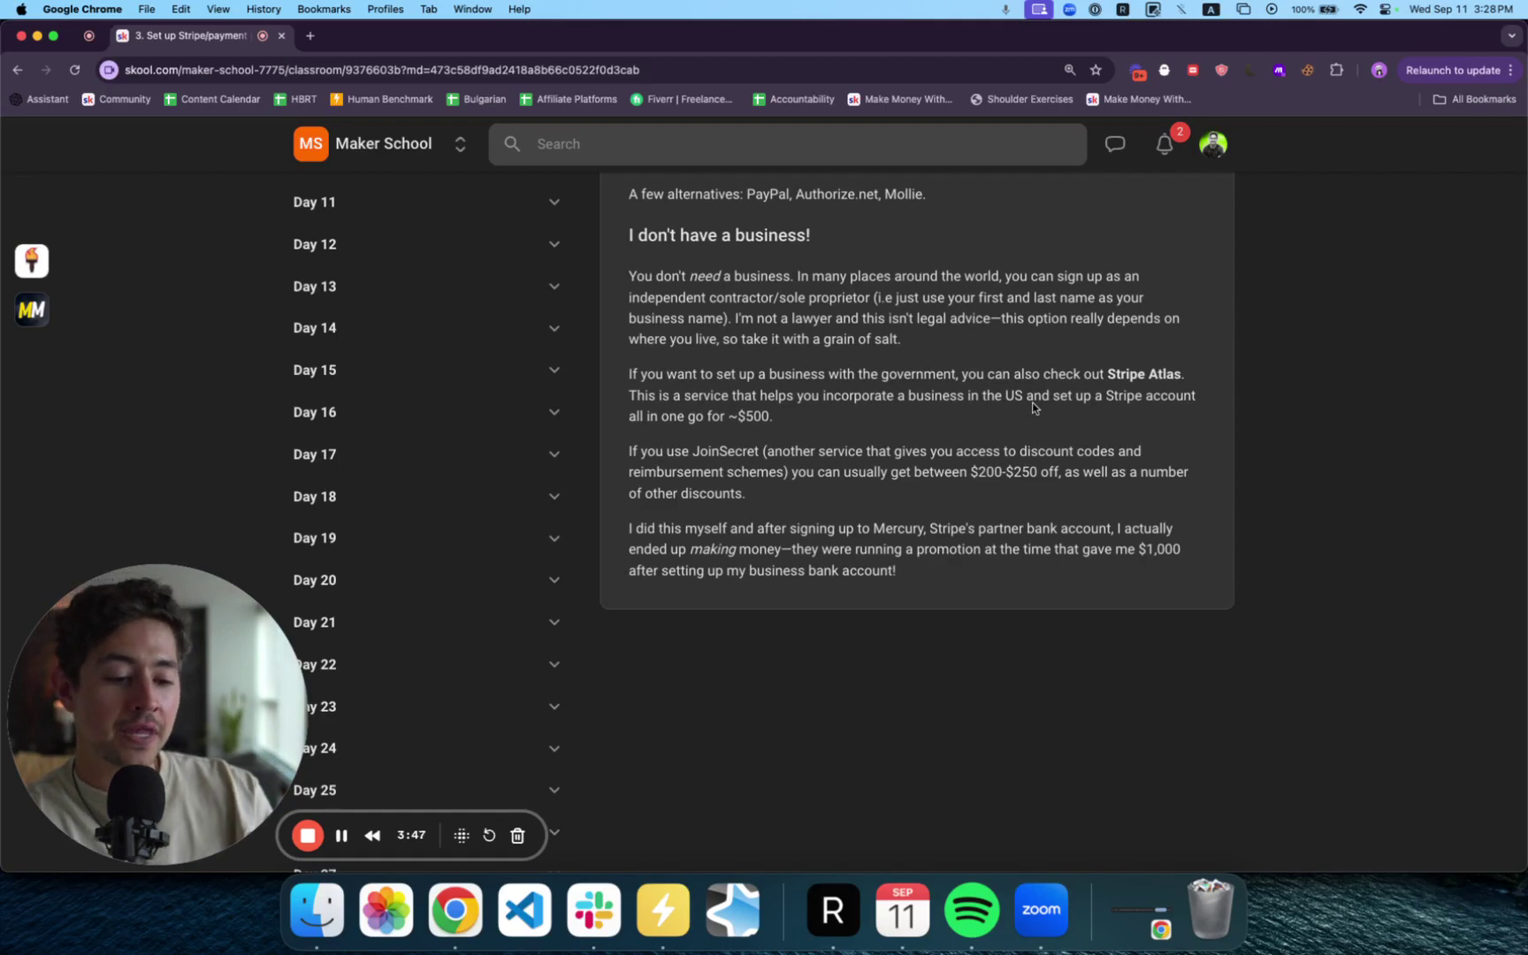
drag(790, 434, 630, 373)
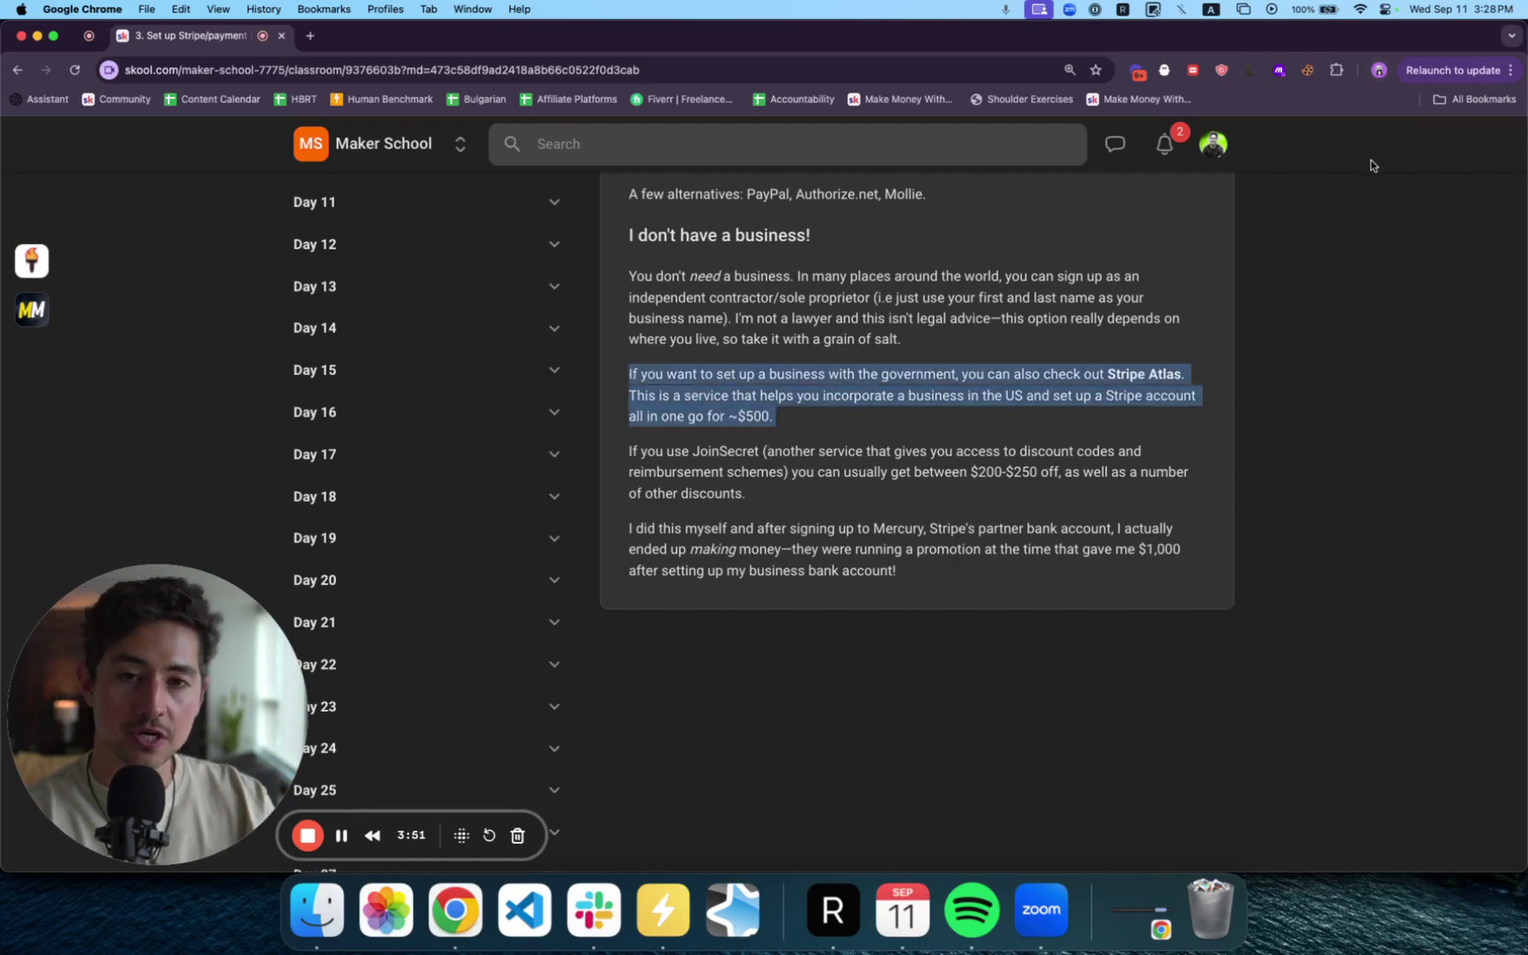
Step: Open joinsecret.com in a new tab and look at the Stripe offer among its featured software deals
key(super+t)
text(joinsecret.com)
key(Return)
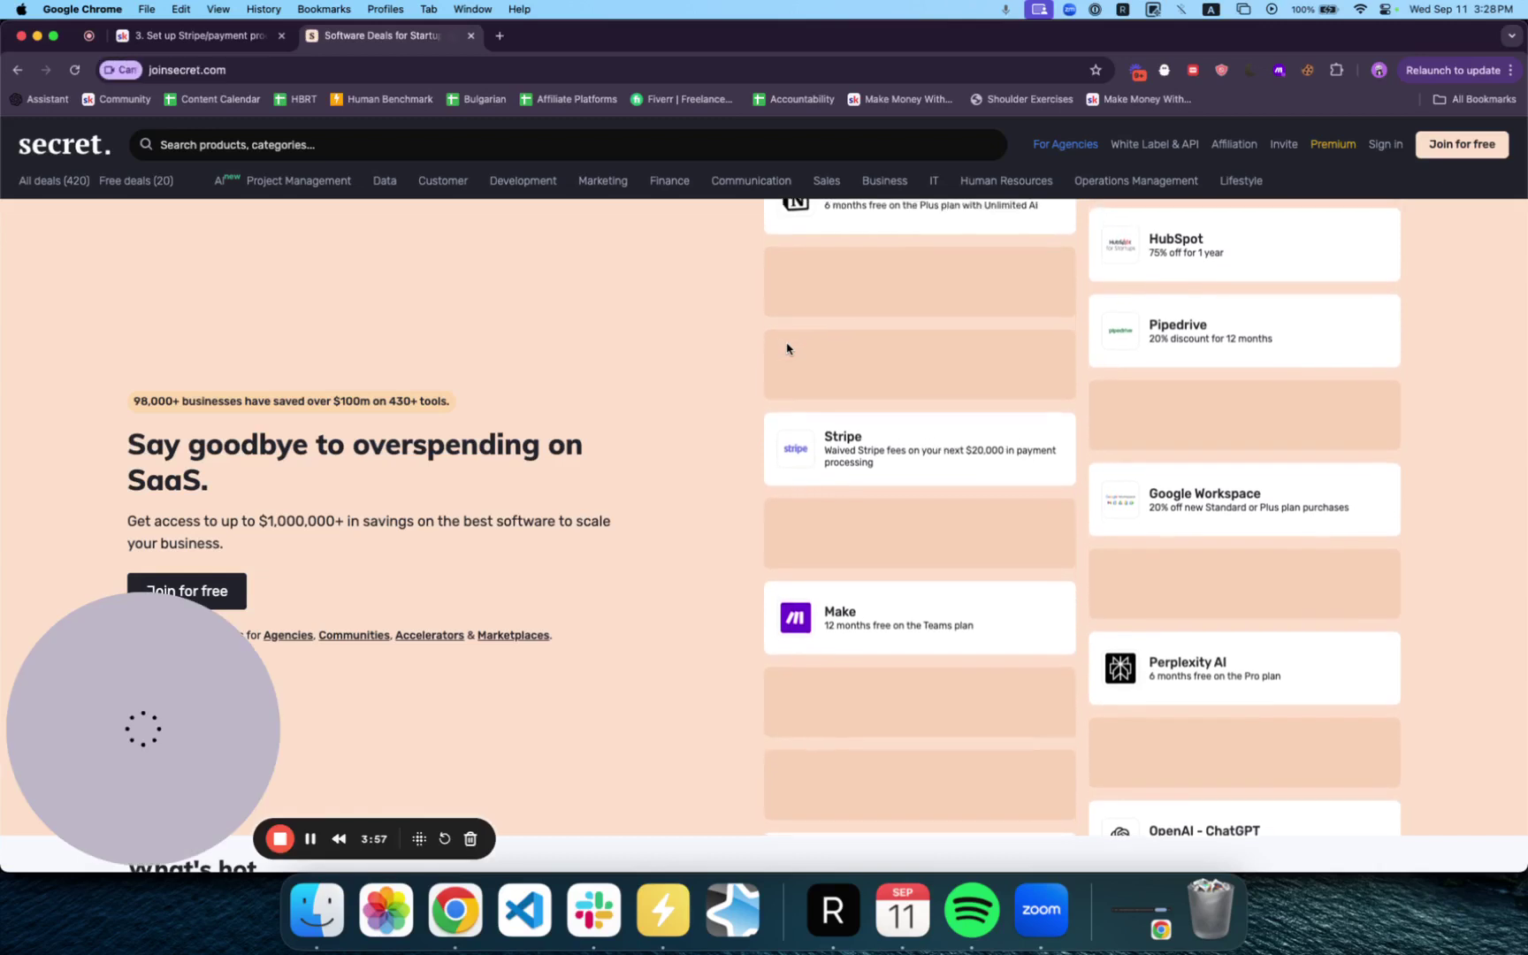
scroll(856, 264, up, 5)
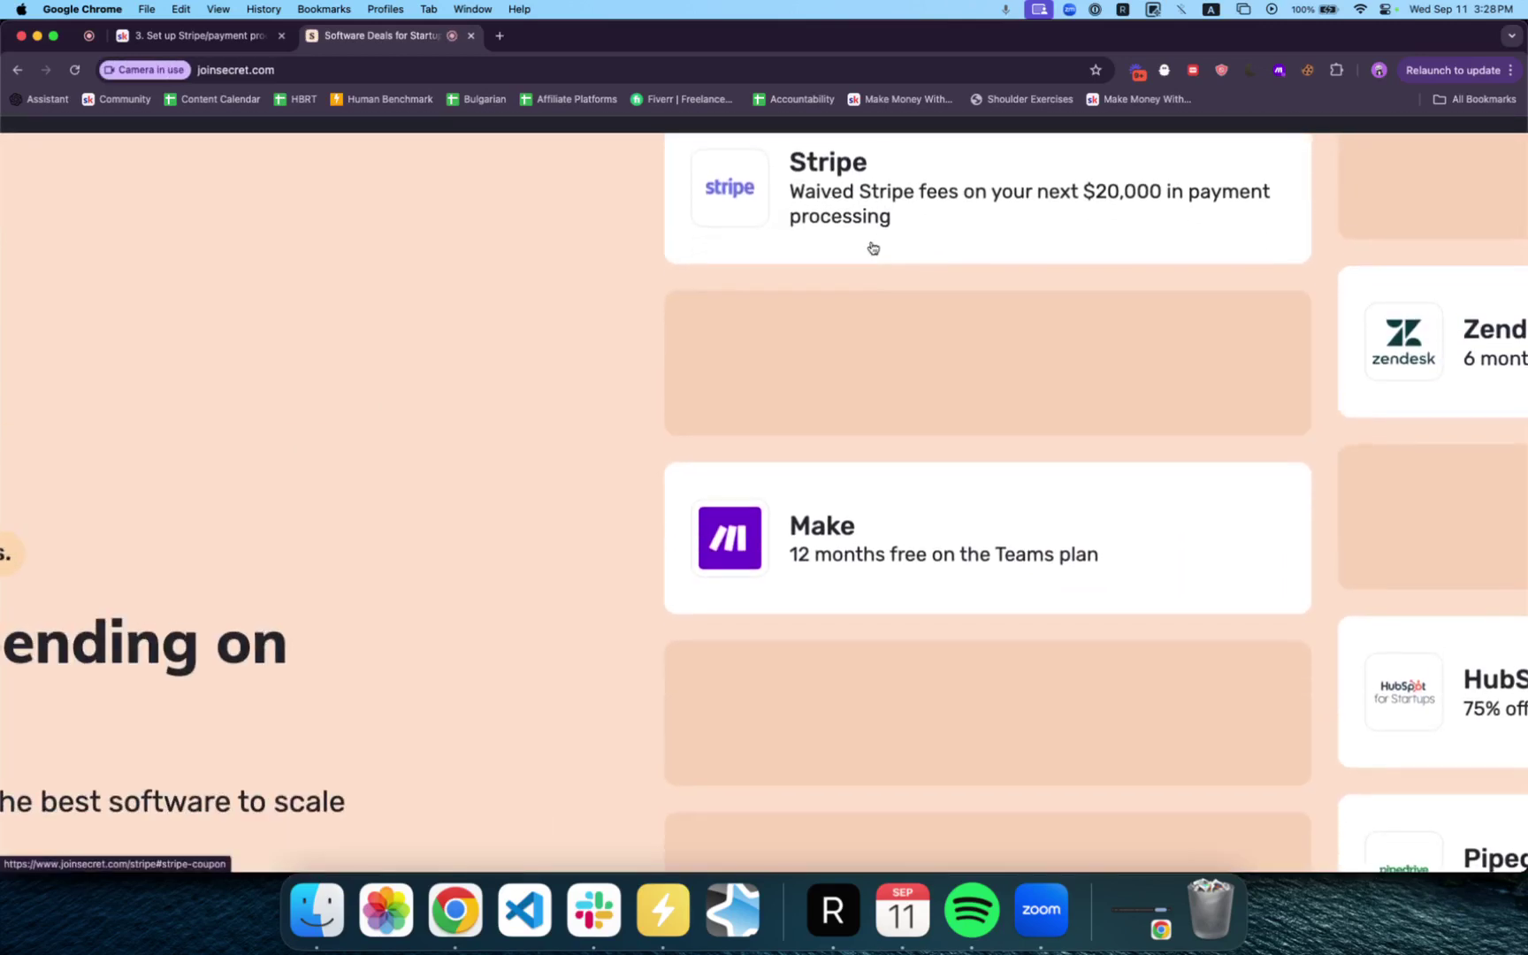
scroll(833, 199, down, 5)
scroll(833, 199, down, 3)
Step: Search the deals site for "stripe atlas" and open the Stripe Atlas product page to view its incorporation discount
click(733, 147)
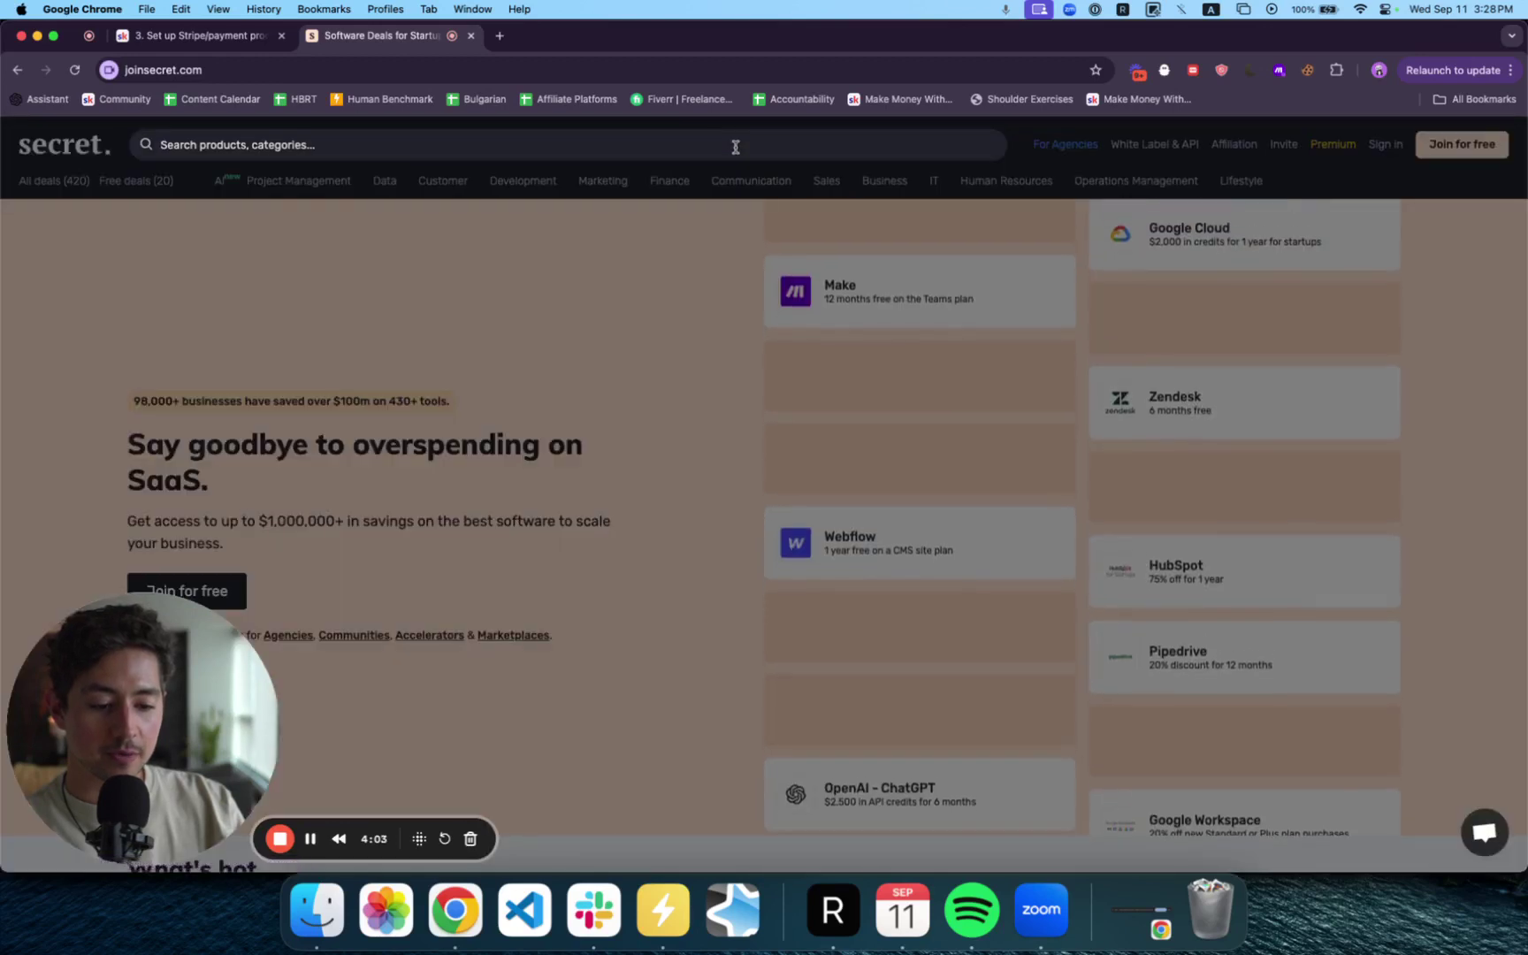
text(stripe atlas)
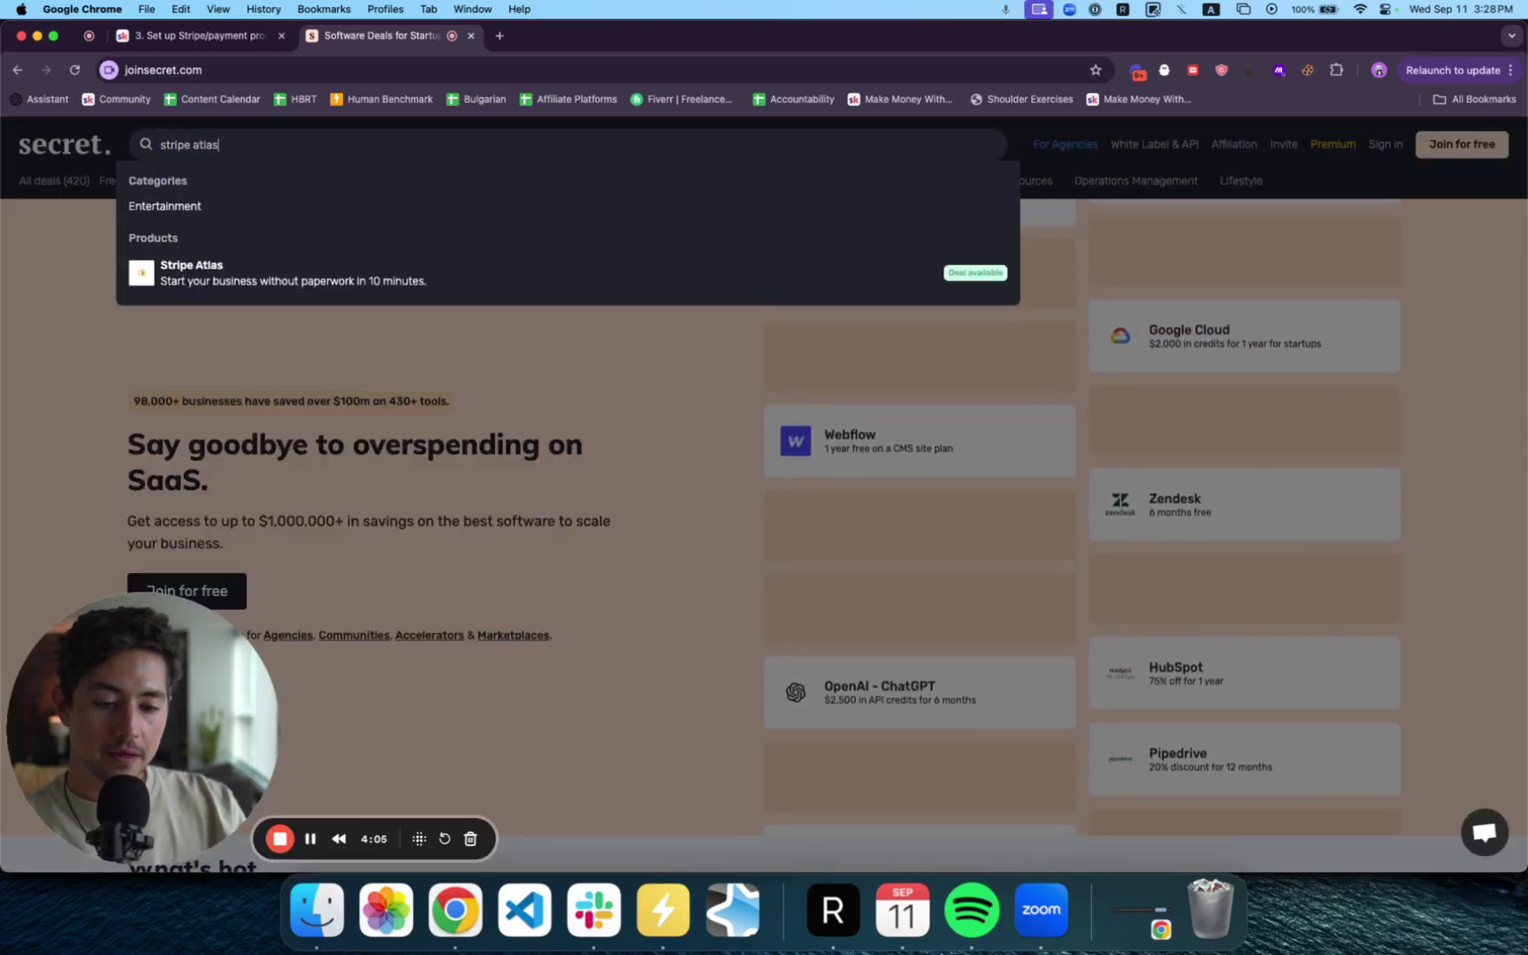
click(641, 268)
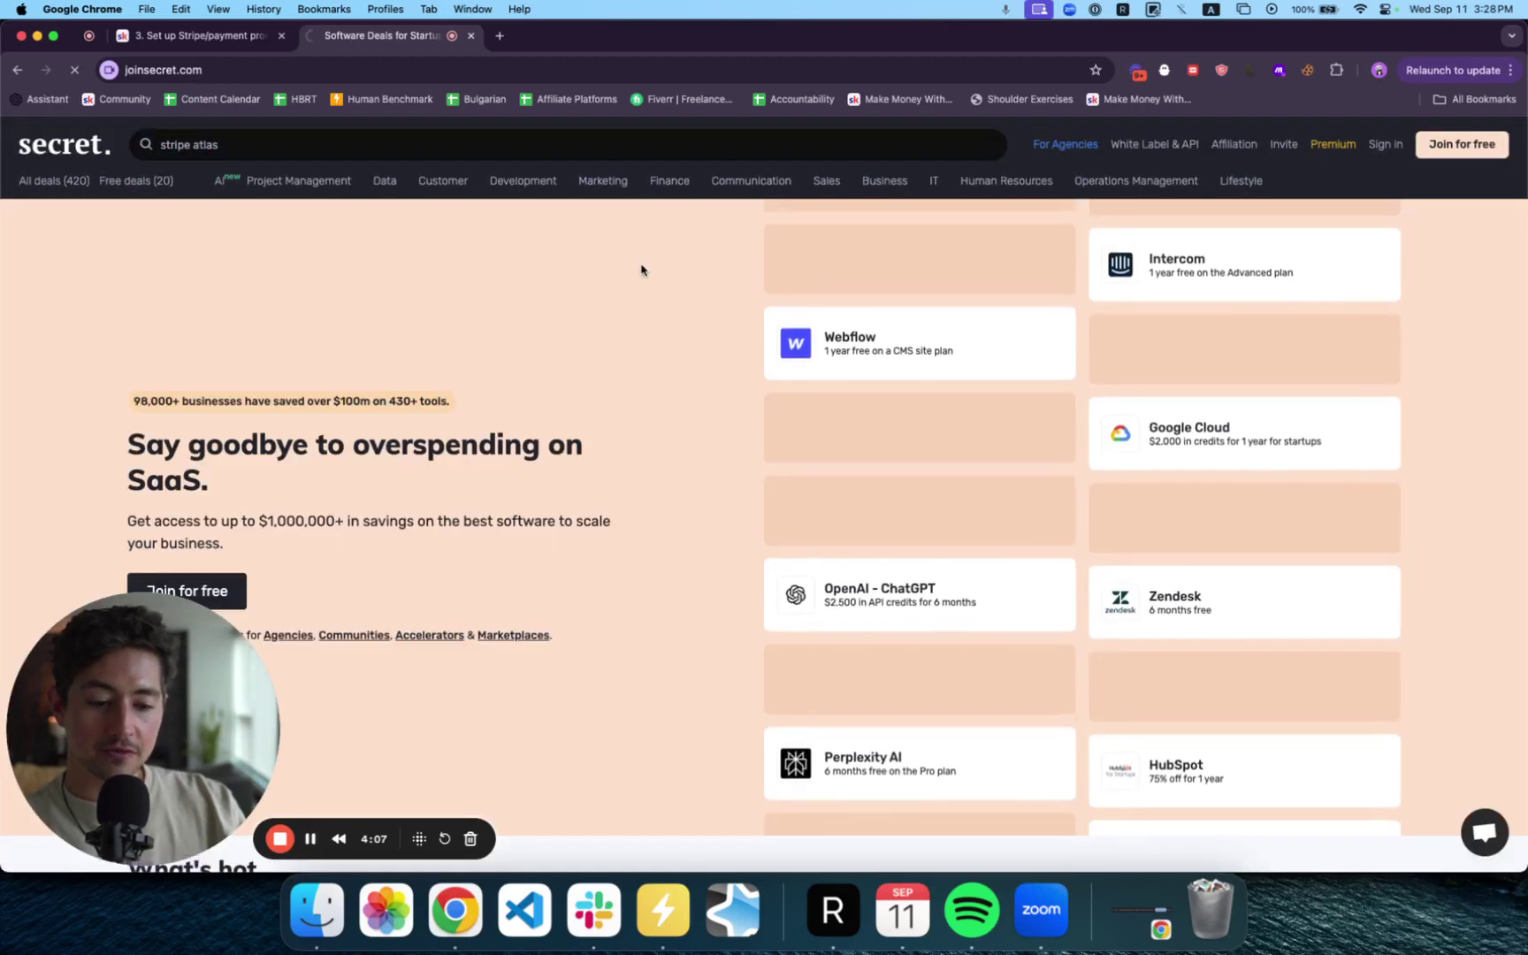
scroll(1294, 340, up, 5)
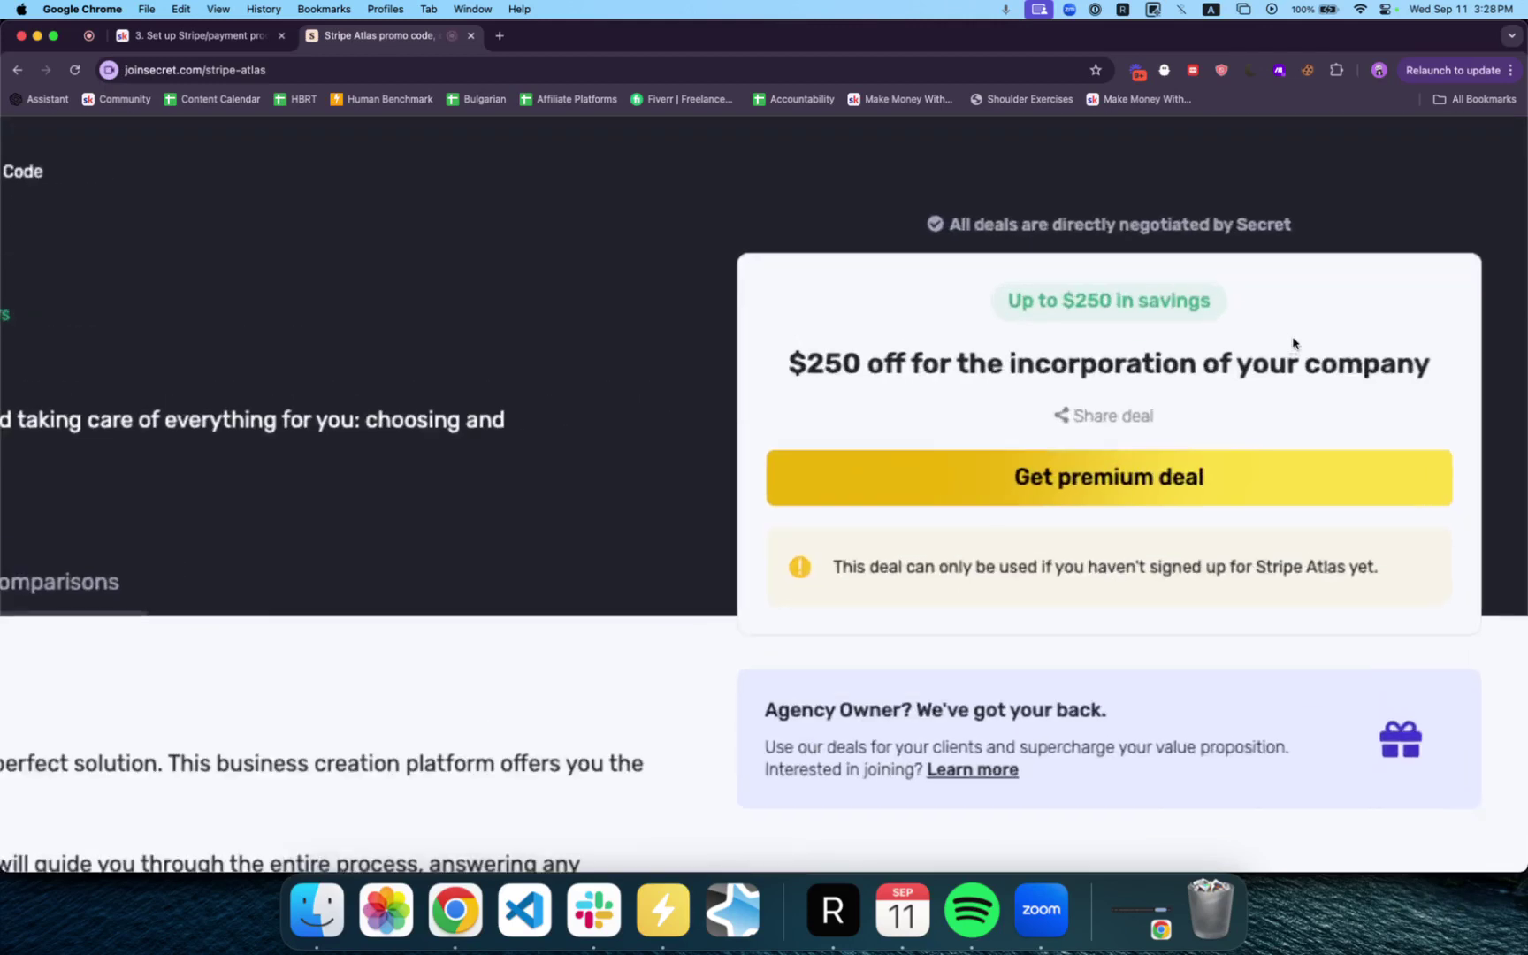
Step: Open the Secret Premium membership page, examine its yearly price and included deals, and return to the deals site's home page
scroll(1294, 344, down, 5)
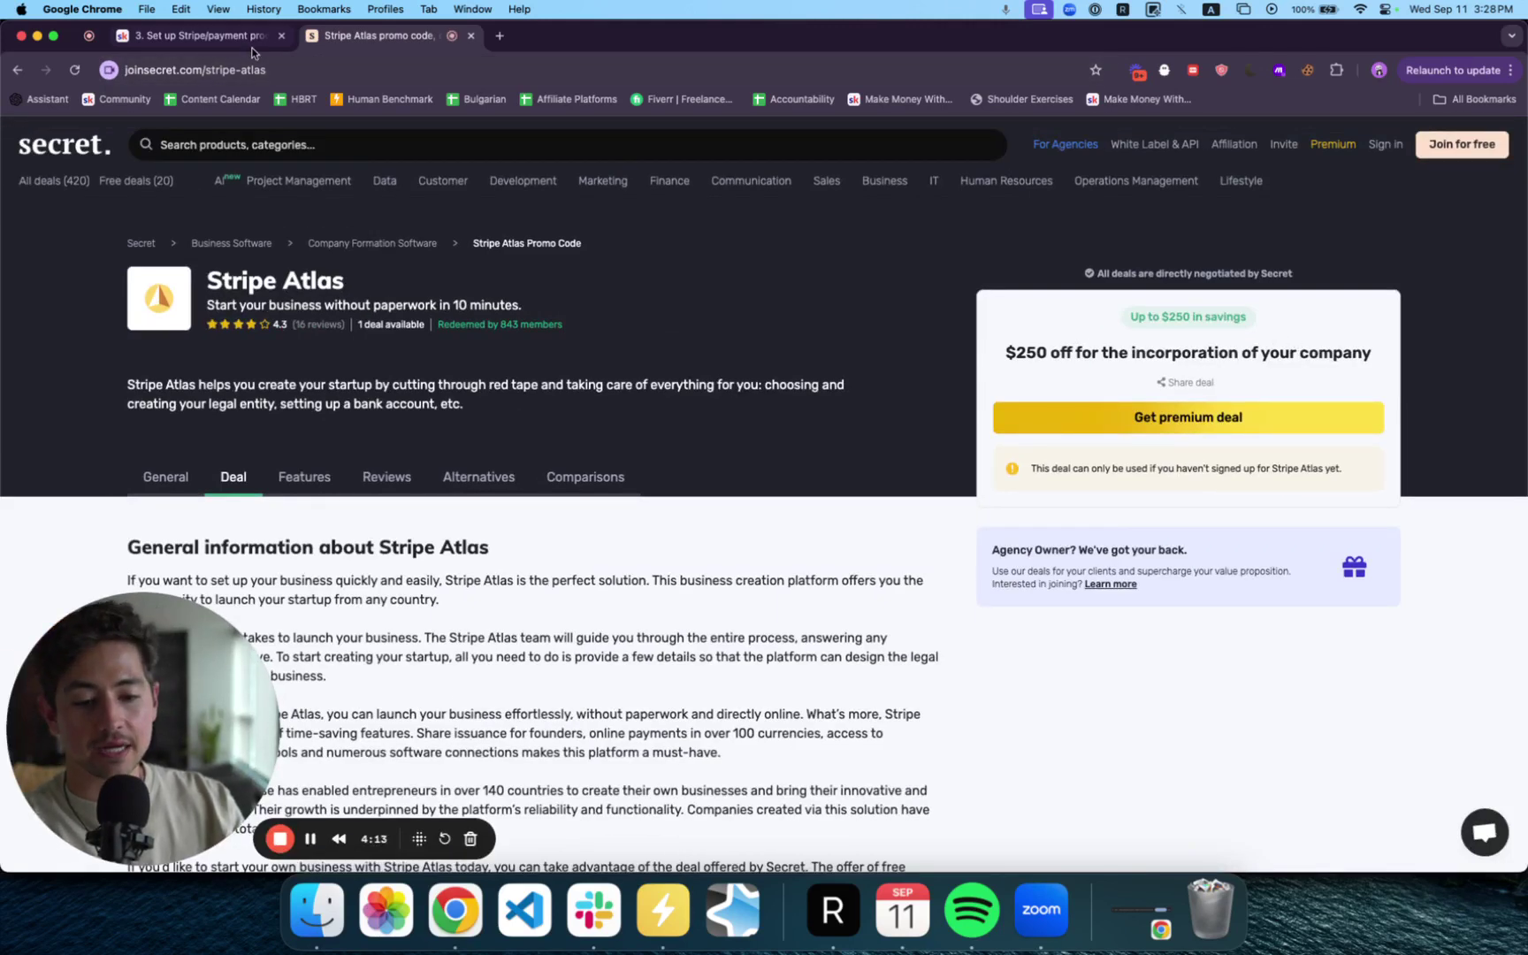
click(1329, 146)
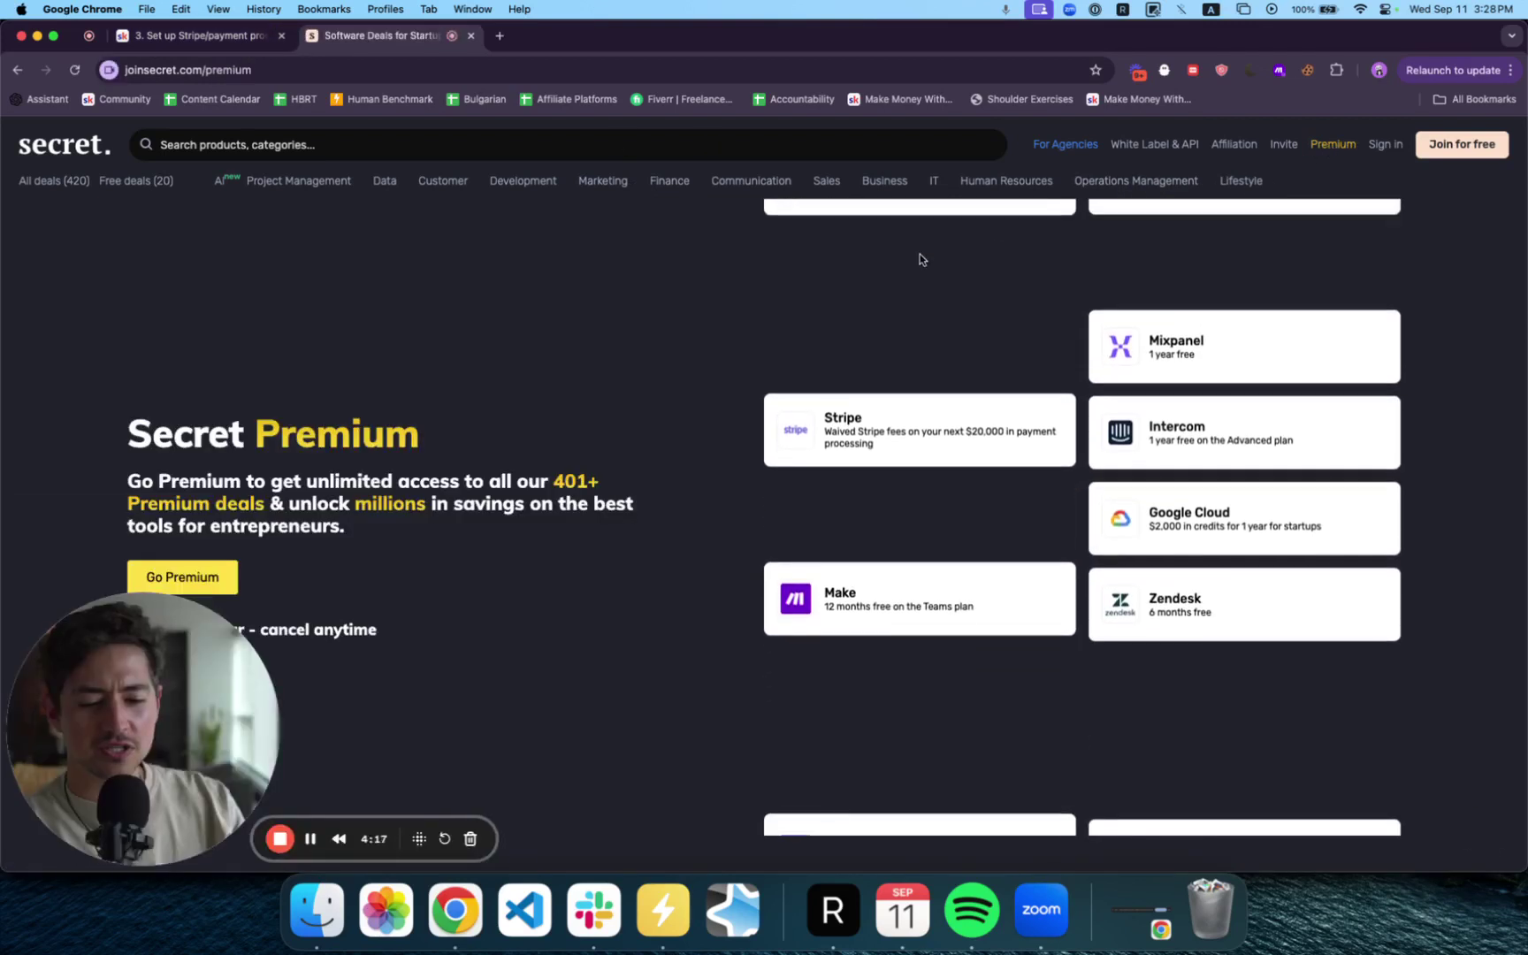
scroll(819, 314, down, 5)
scroll(820, 310, up, 2)
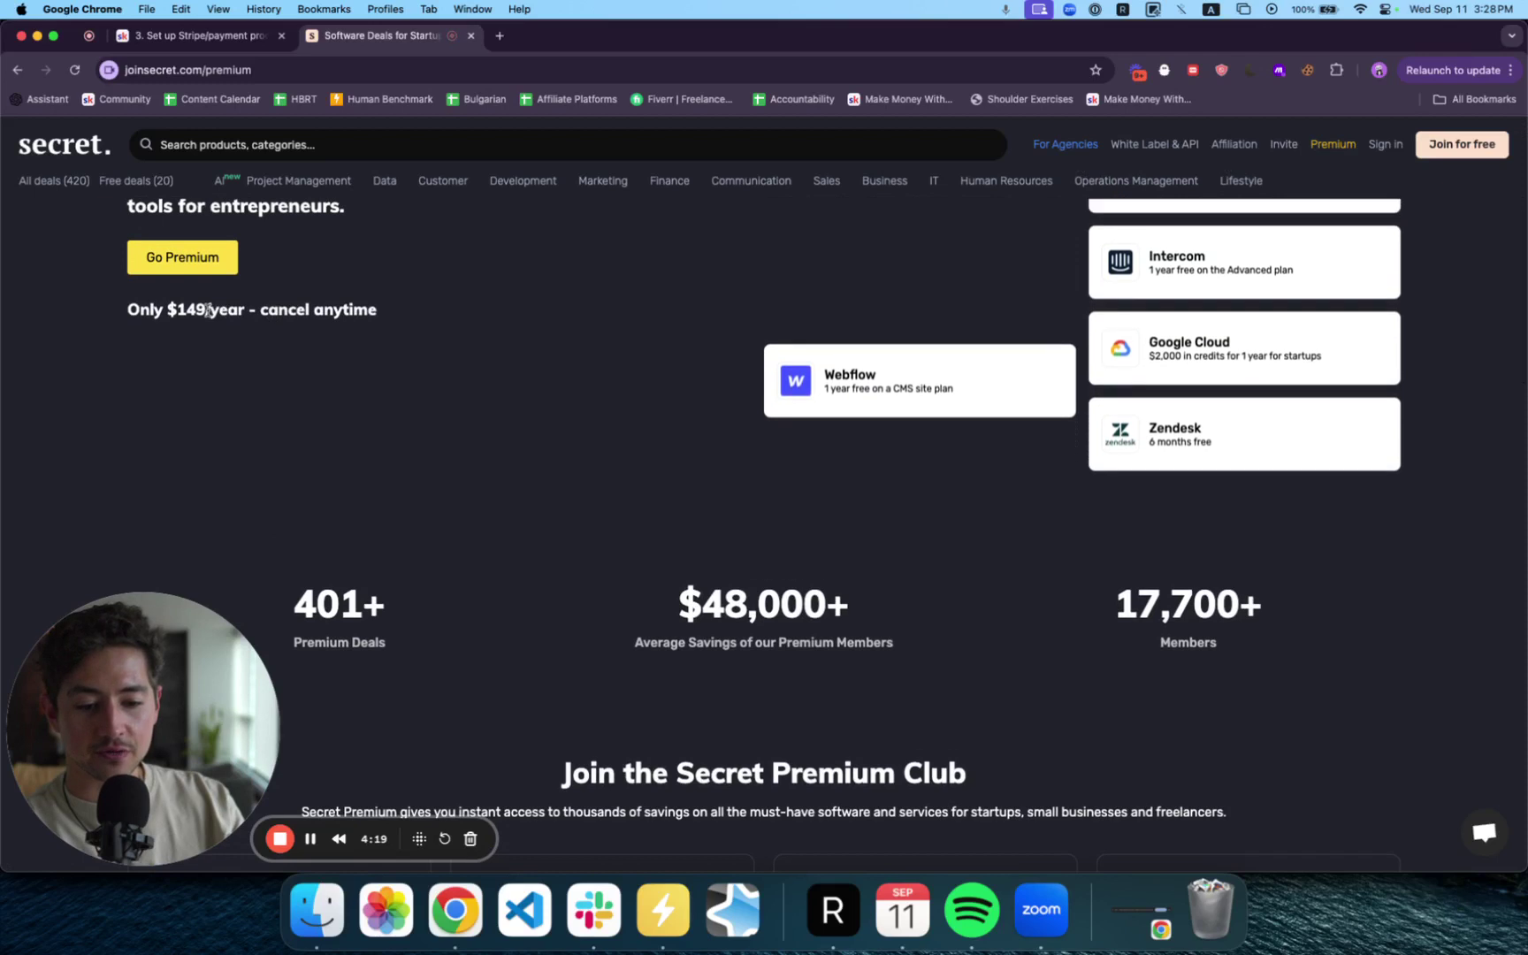
scroll(400, 308, up, 2)
scroll(400, 311, up, 3)
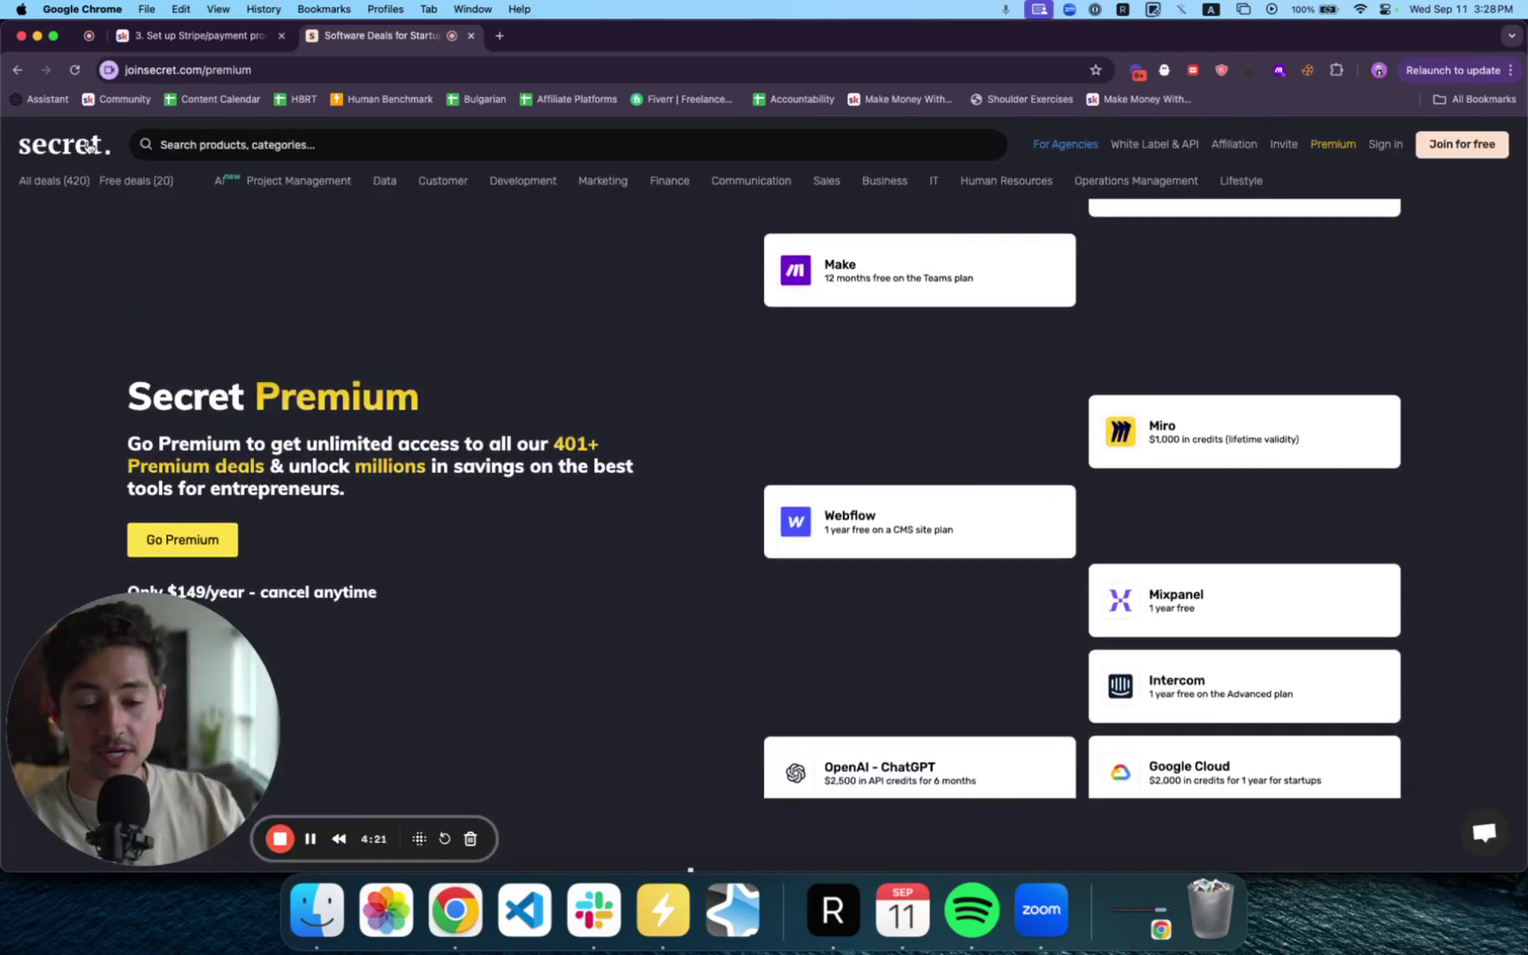
click(89, 148)
Step: Return to the payment processor lesson and highlight "making money" and the $1,000 bank account promotion text in its last paragraph
click(230, 37)
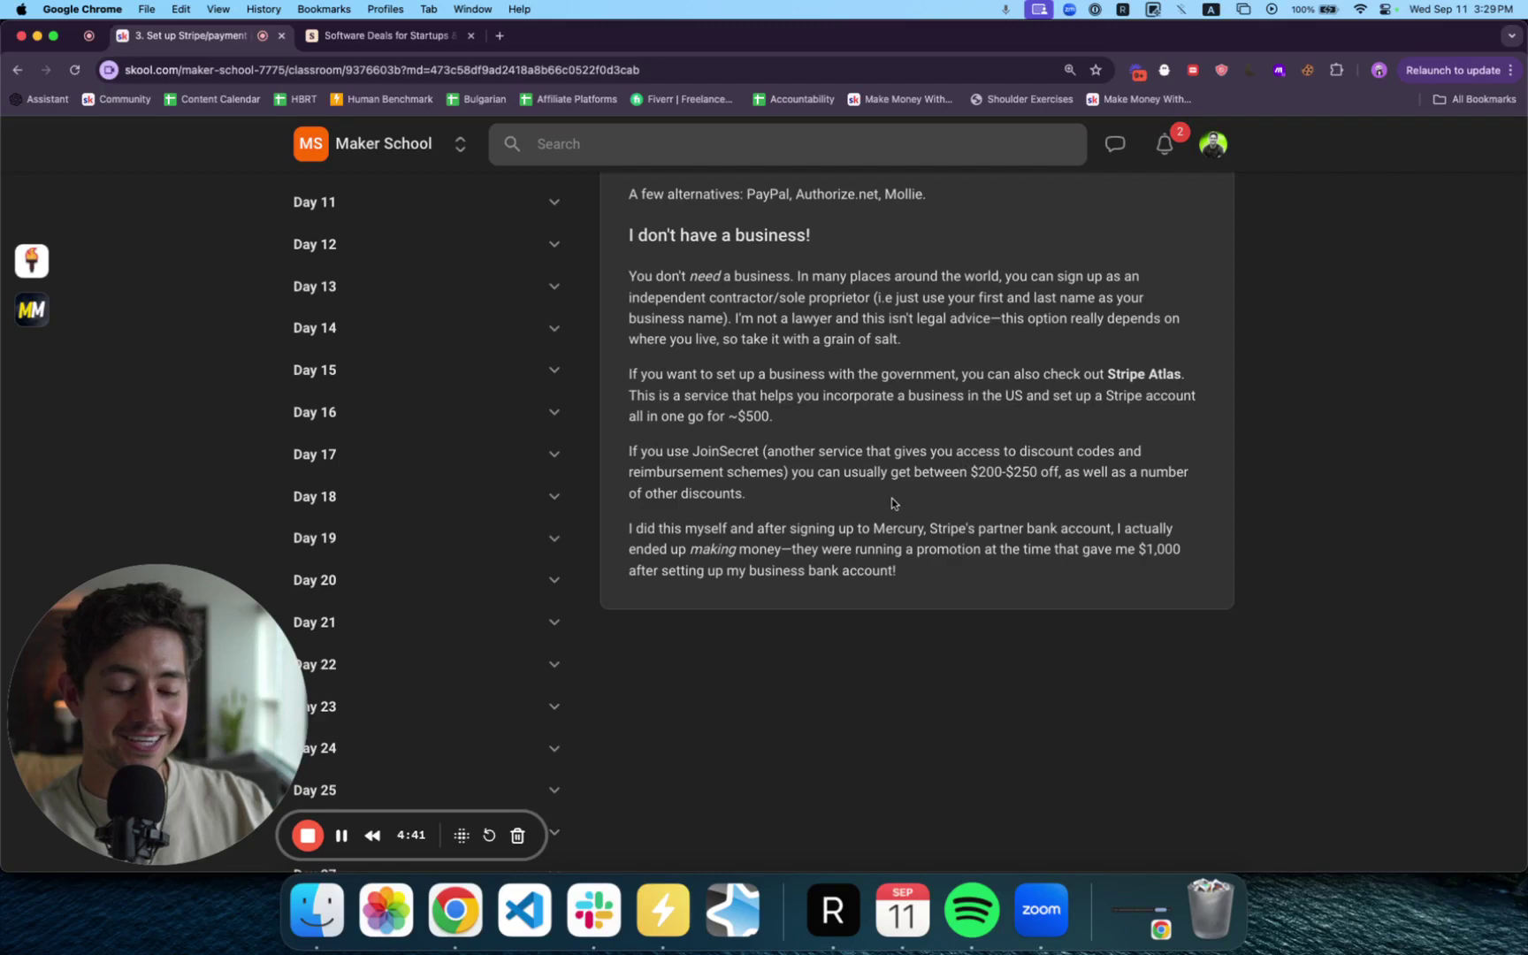
drag(691, 548, 784, 544)
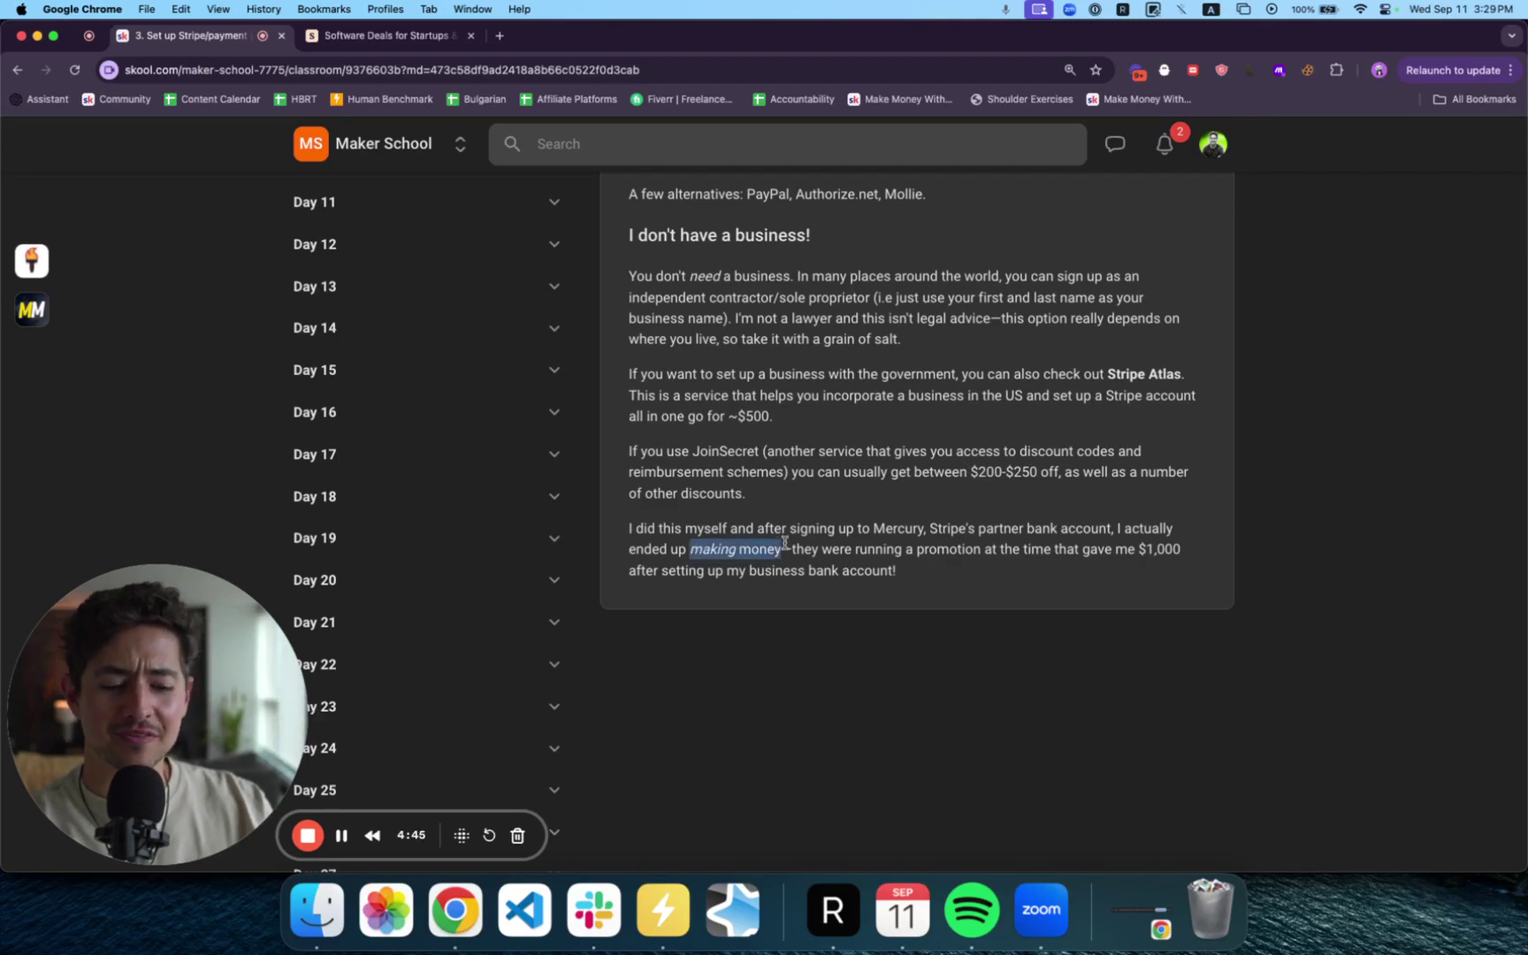
click(1143, 570)
drag(1145, 574, 990, 551)
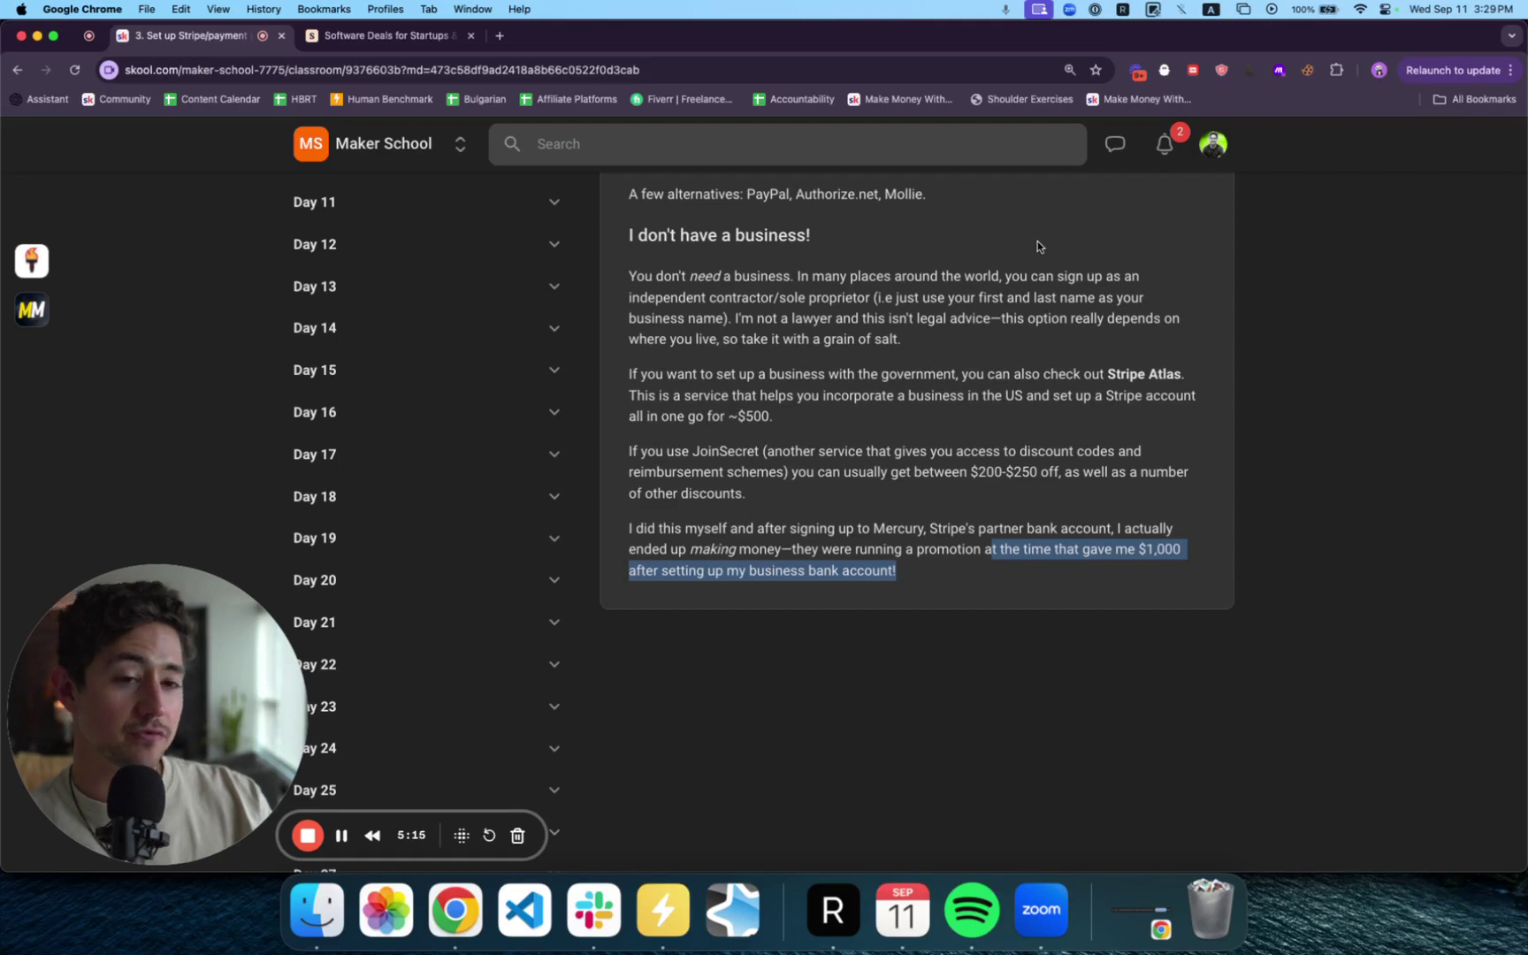
Step: Review the lesson again from its introduction through the Stripe recommendation, signup link and the section on alternative payment processors
scroll(1013, 361, up, 6)
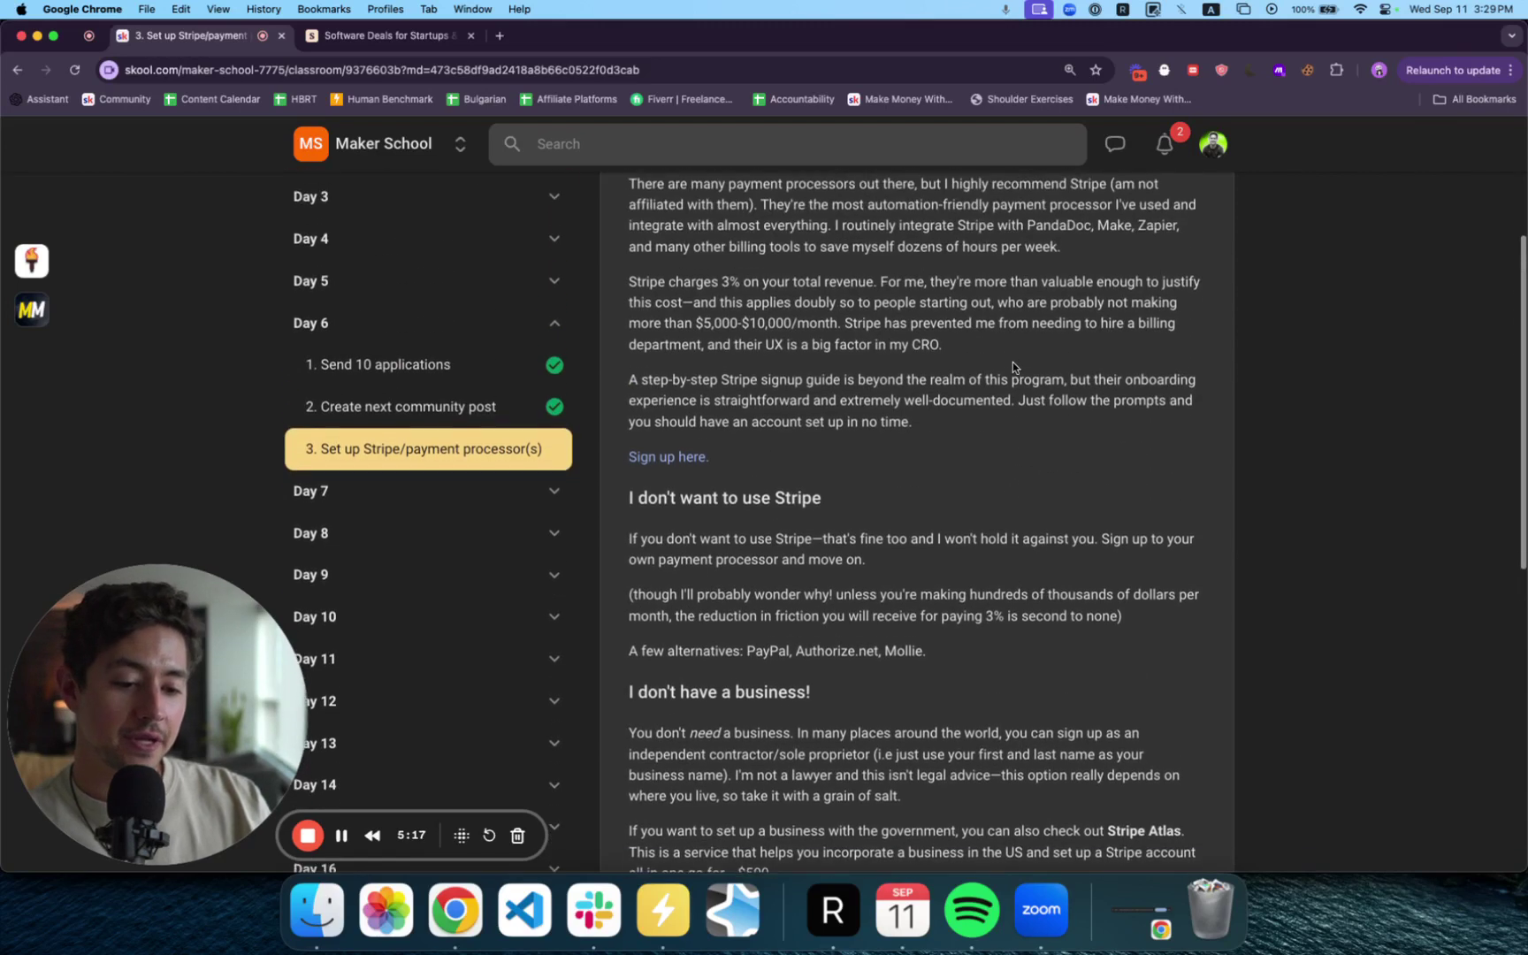
scroll(1013, 363, up, 3)
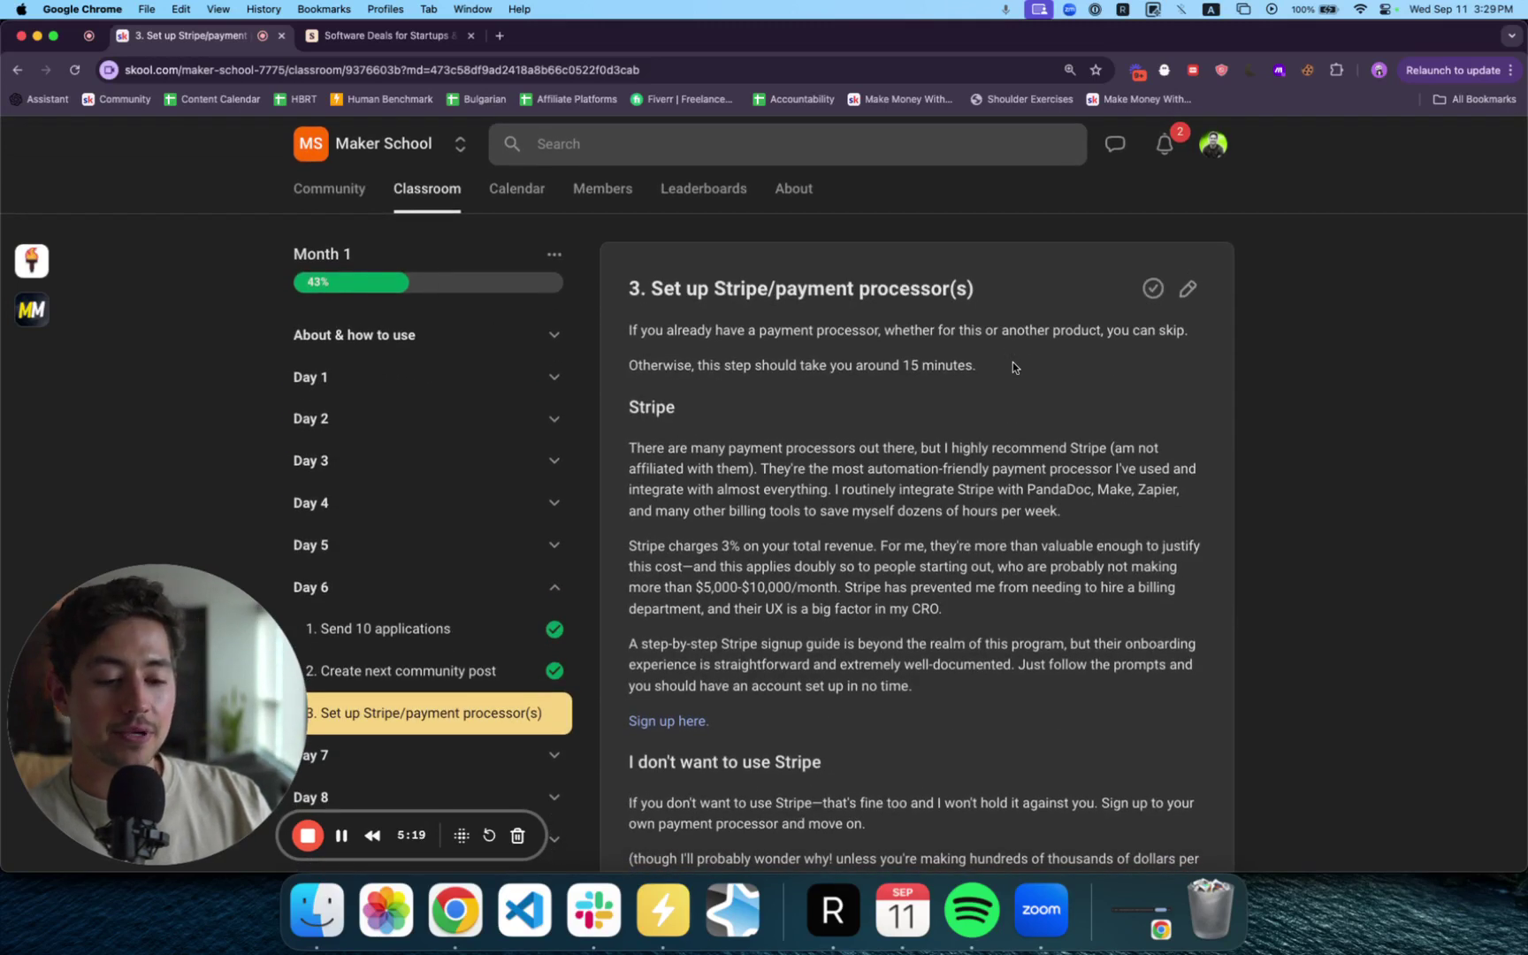
scroll(986, 362, down, 2)
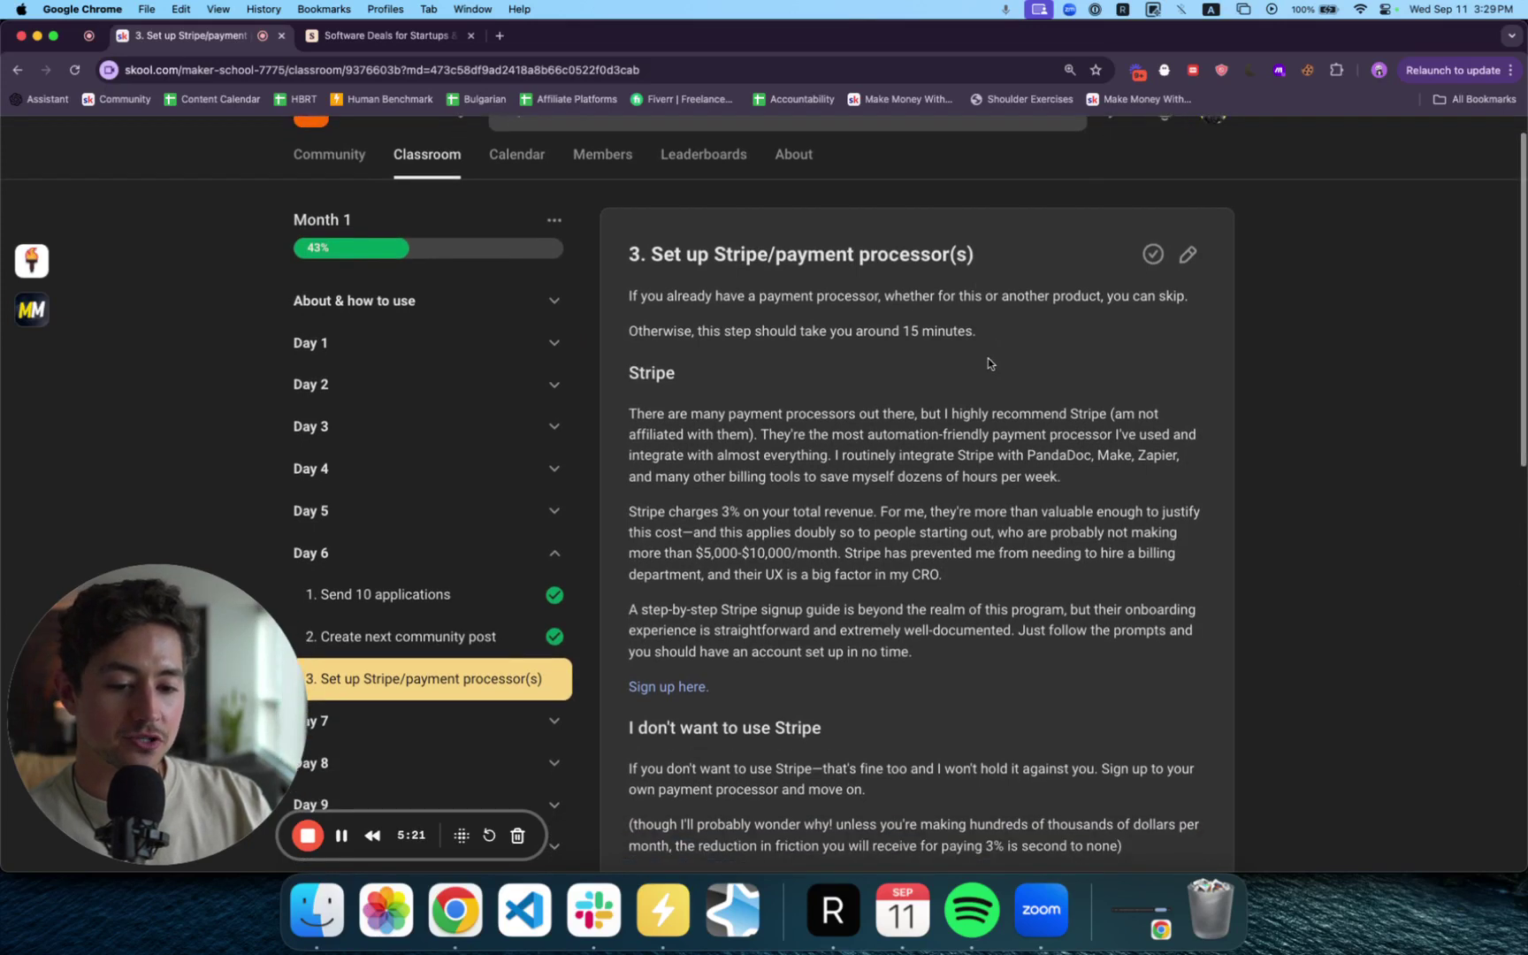
scroll(980, 455, down, 1)
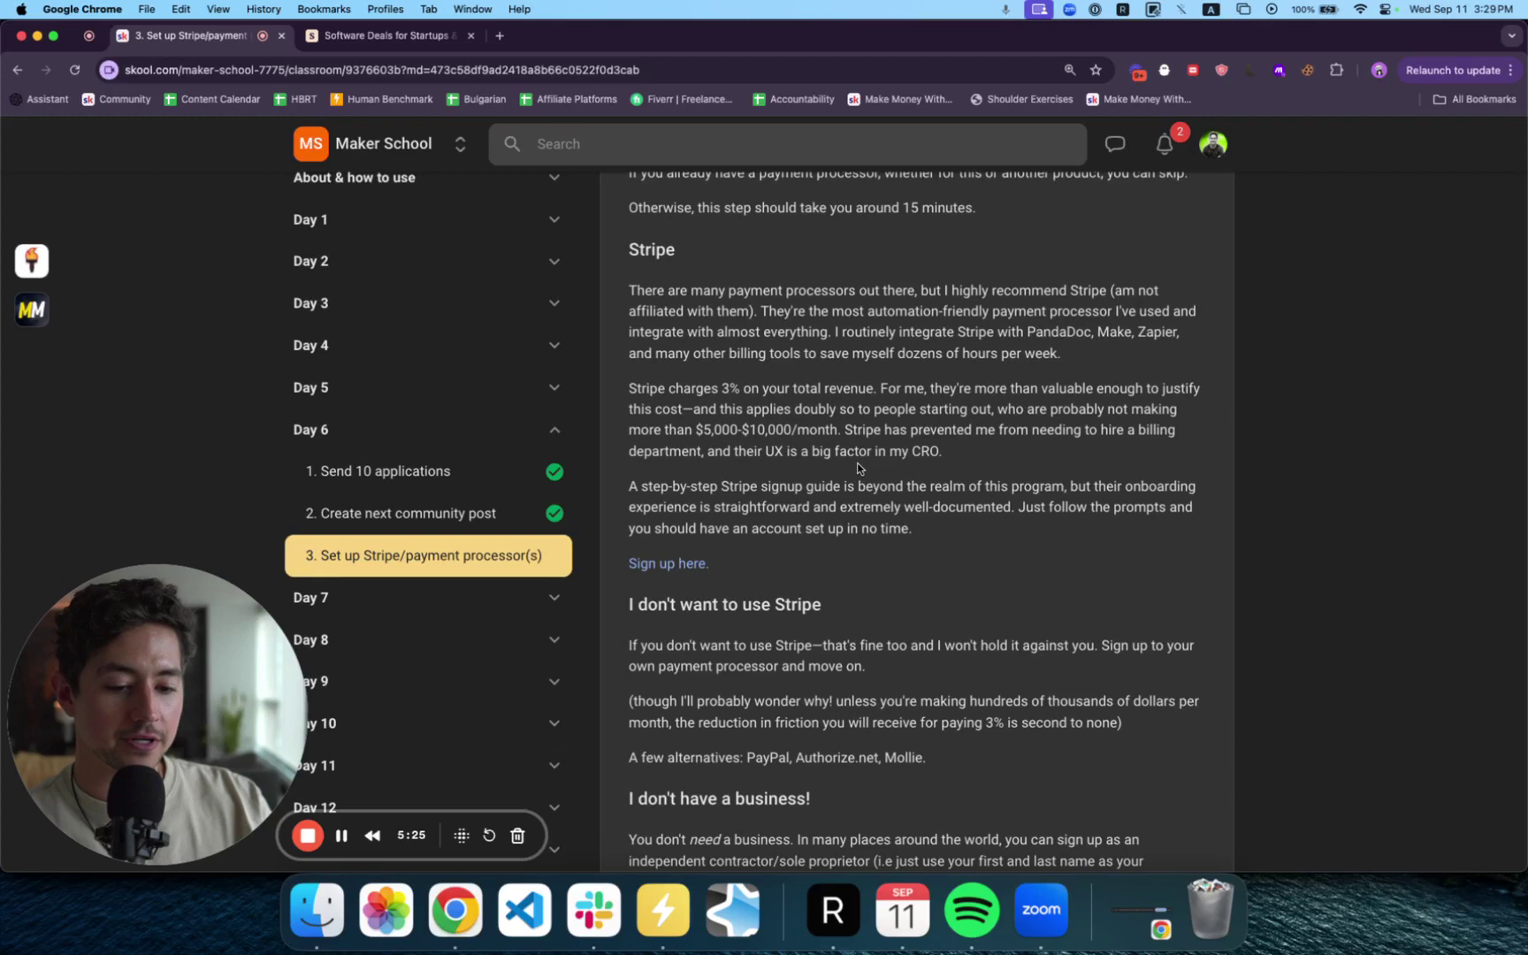
scroll(947, 542, down, 1)
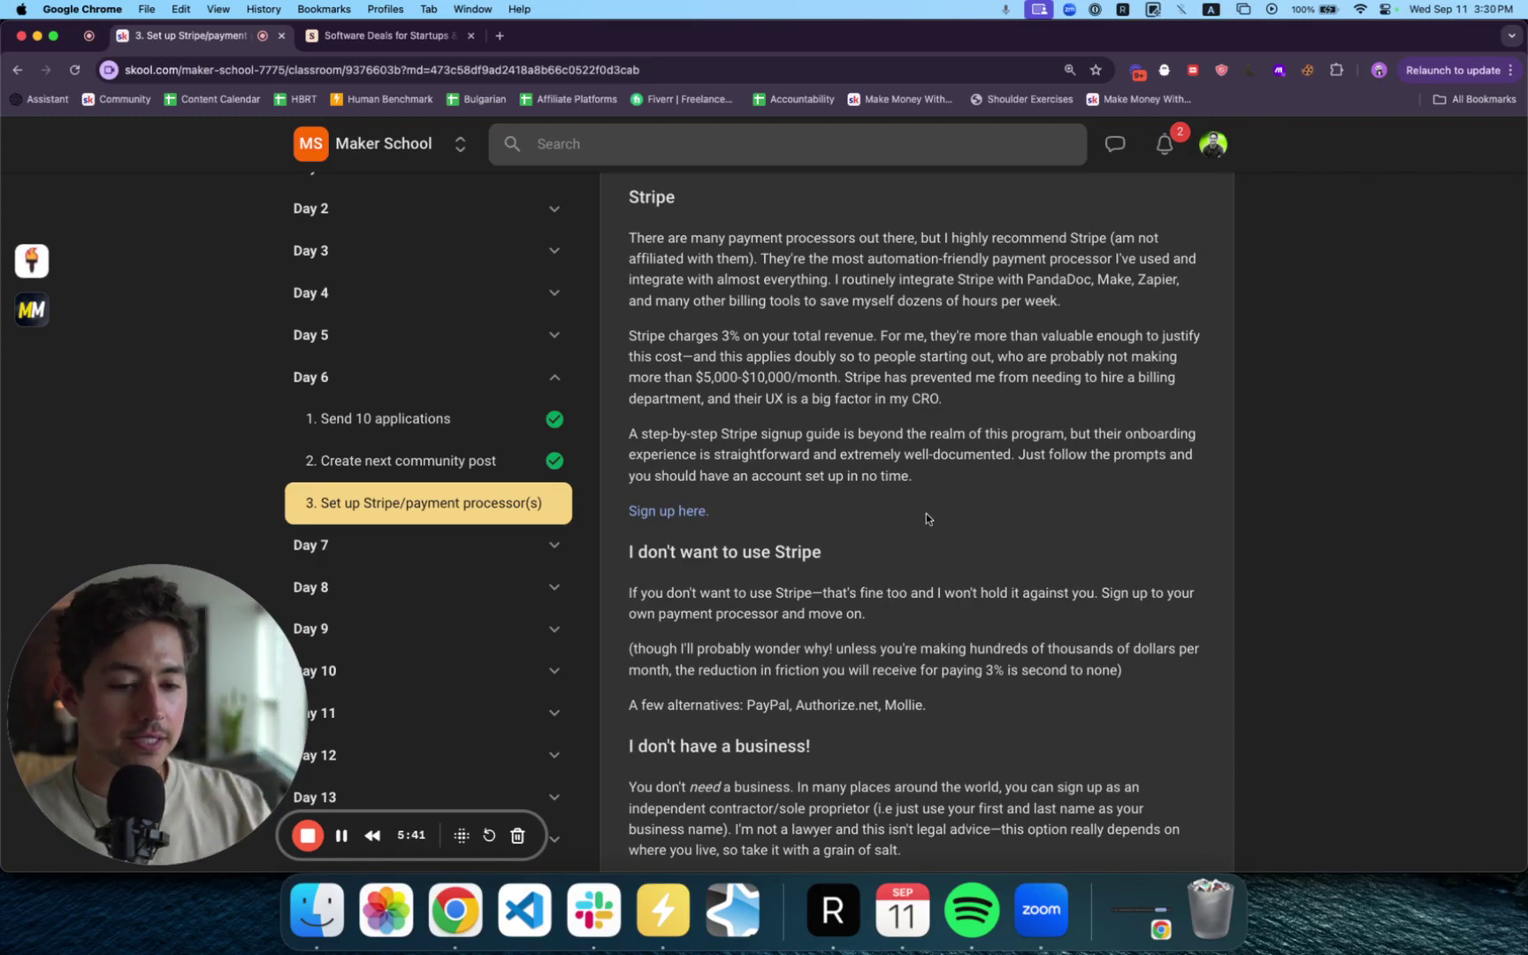
scroll(927, 519, up, 5)
scroll(927, 513, down, 1)
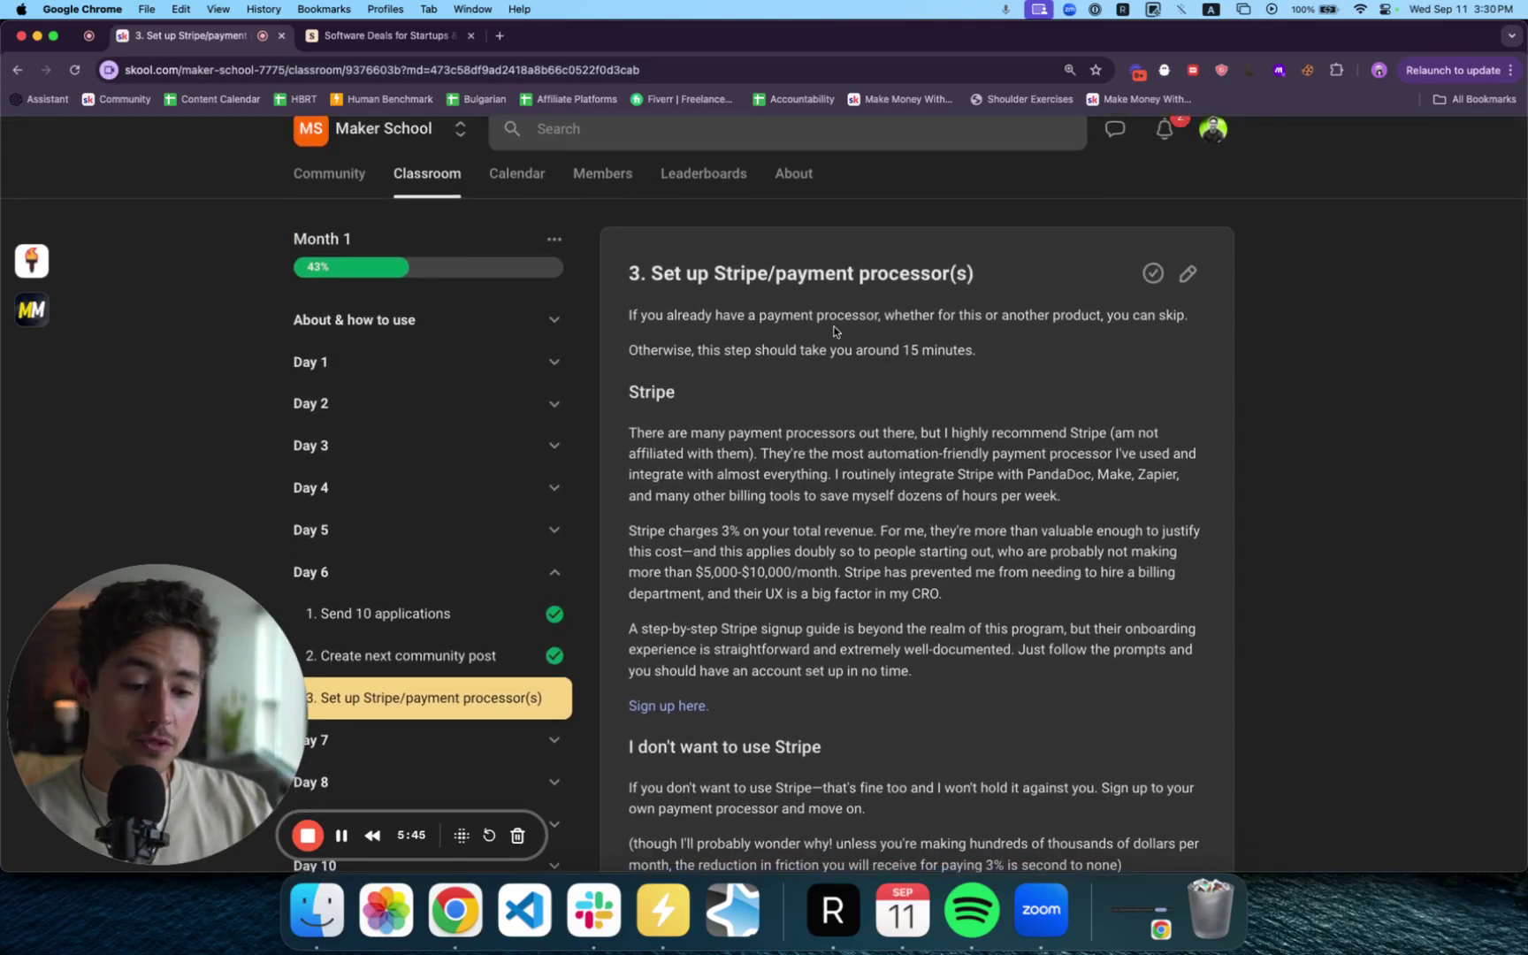
scroll(830, 325, down, 1)
scroll(705, 402, down, 5)
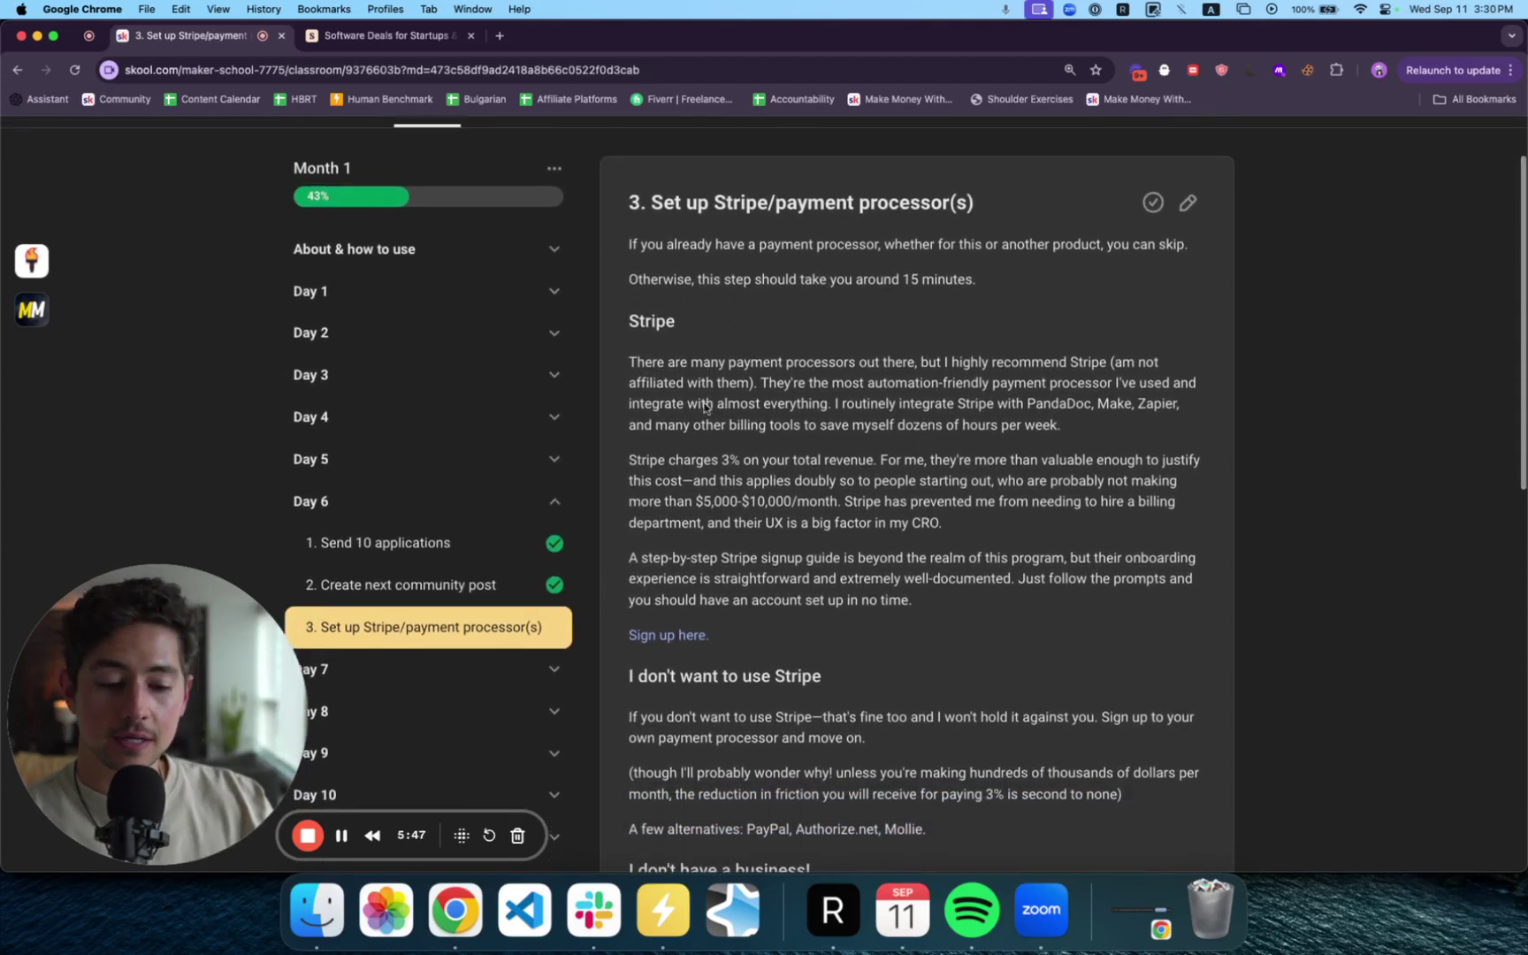